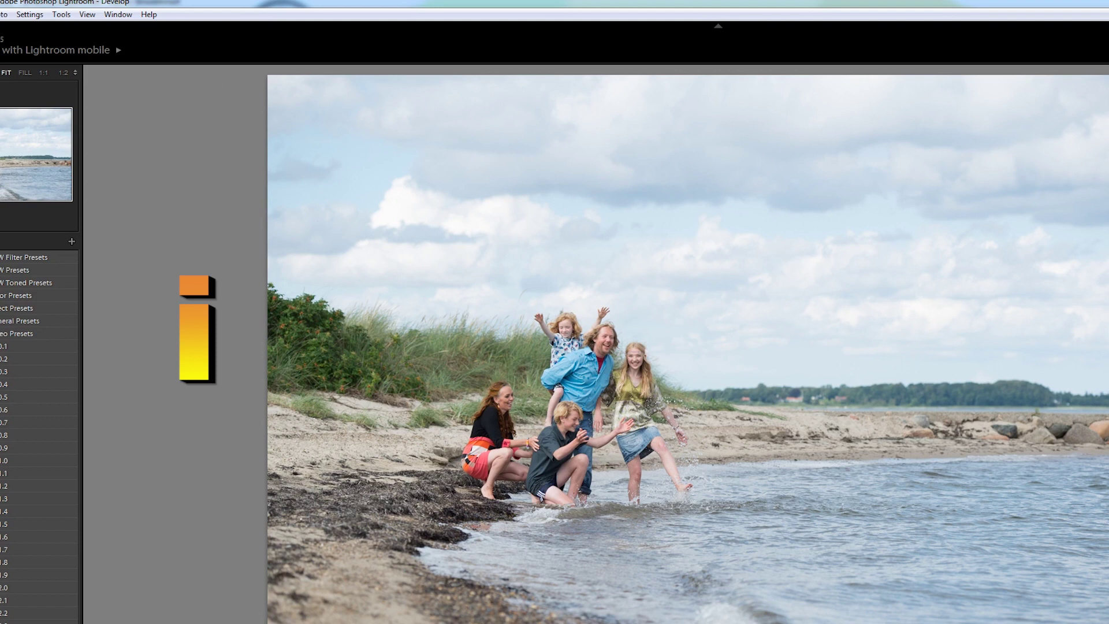
Step: Cycle the photo info overlay to exposure and lens details, then hide the top panel
{"action": "key", "text": "i"}
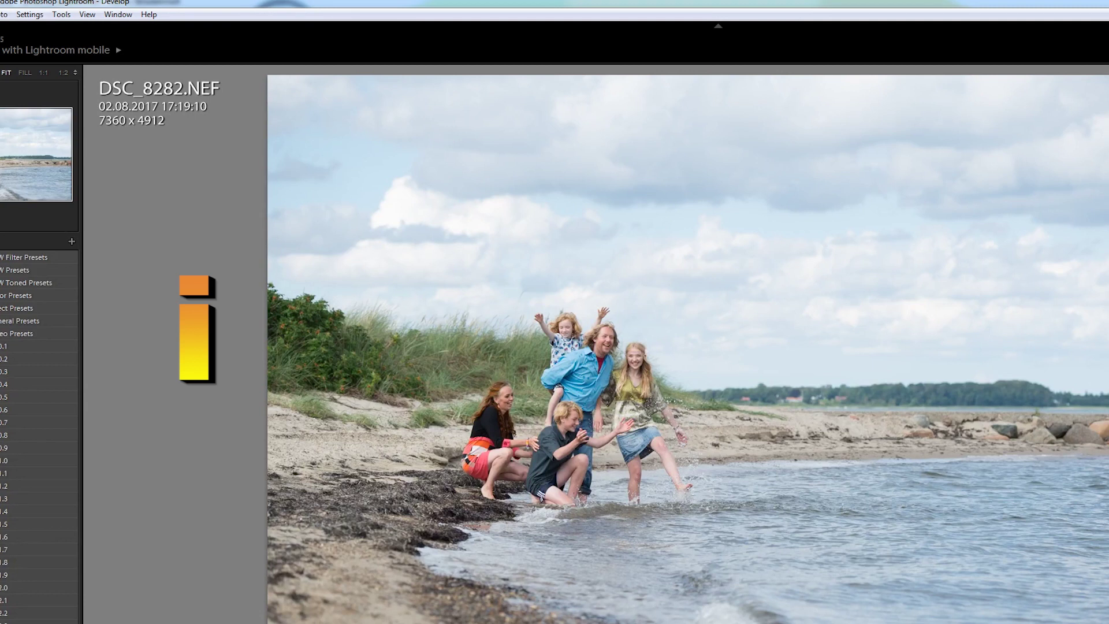
{"action": "key", "text": "i"}
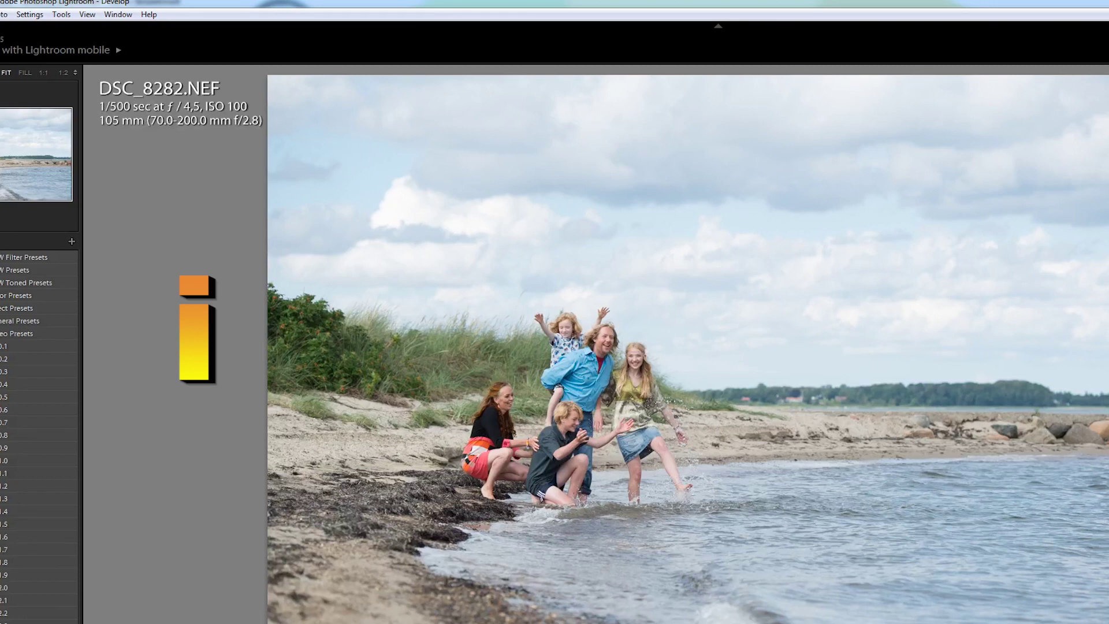
{"action": "key", "text": "i"}
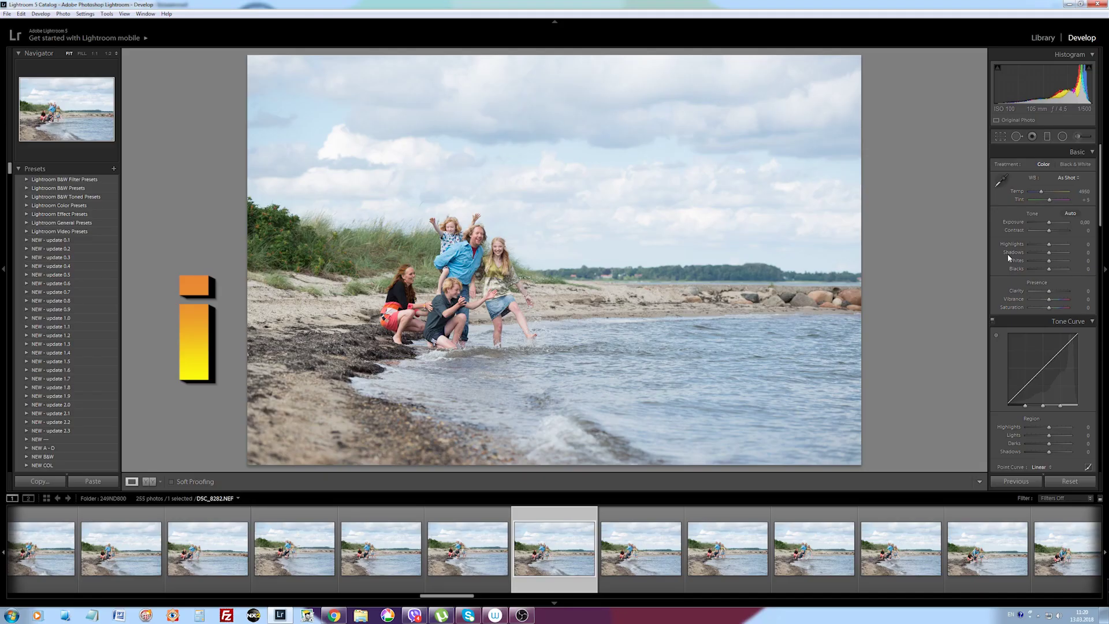
{"action": "key", "text": "i"}
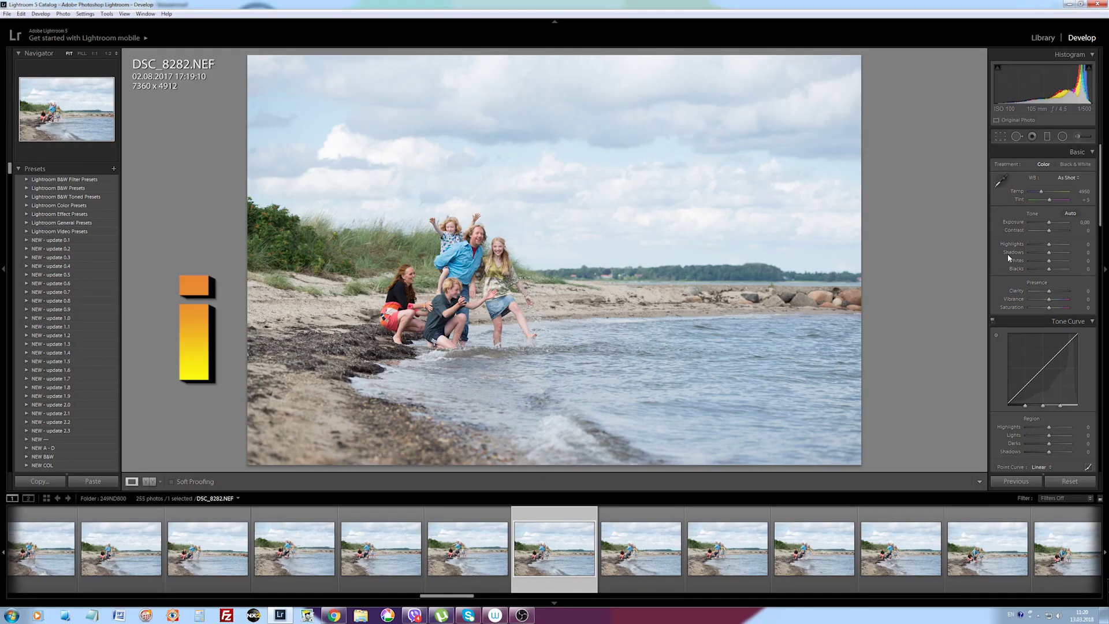
{"action": "key", "text": "i"}
{"action": "key", "text": "i"}
{"action": "key", "text": "i"}
{"action": "key", "text": "i"}
{"action": "key", "text": "i"}
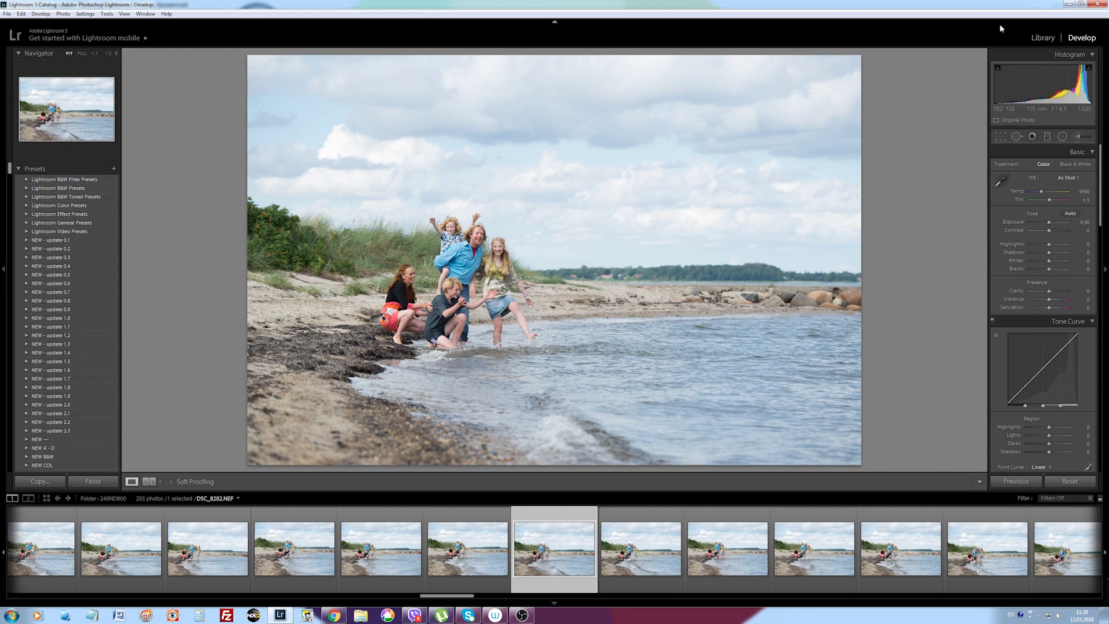
{"action": "left_click", "coordinate": [554, 24]}
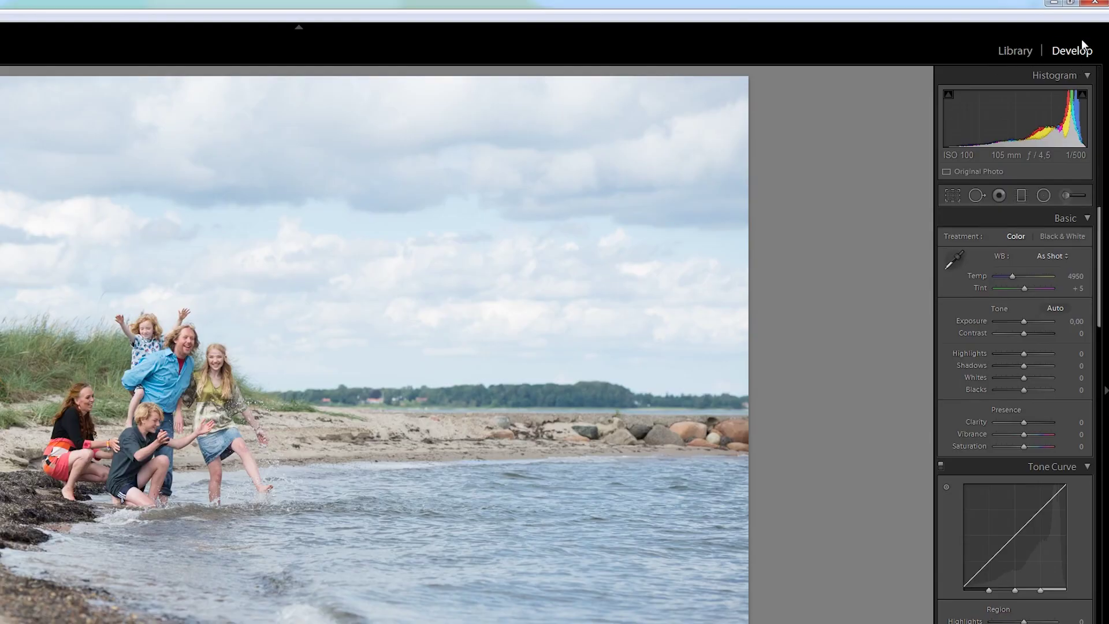
Step: Add the Map, Book, Slideshow, Print and Web modules to the module bar
{"action": "right_click", "coordinate": [832, 43]}
{"action": "left_click", "coordinate": [837, 49]}
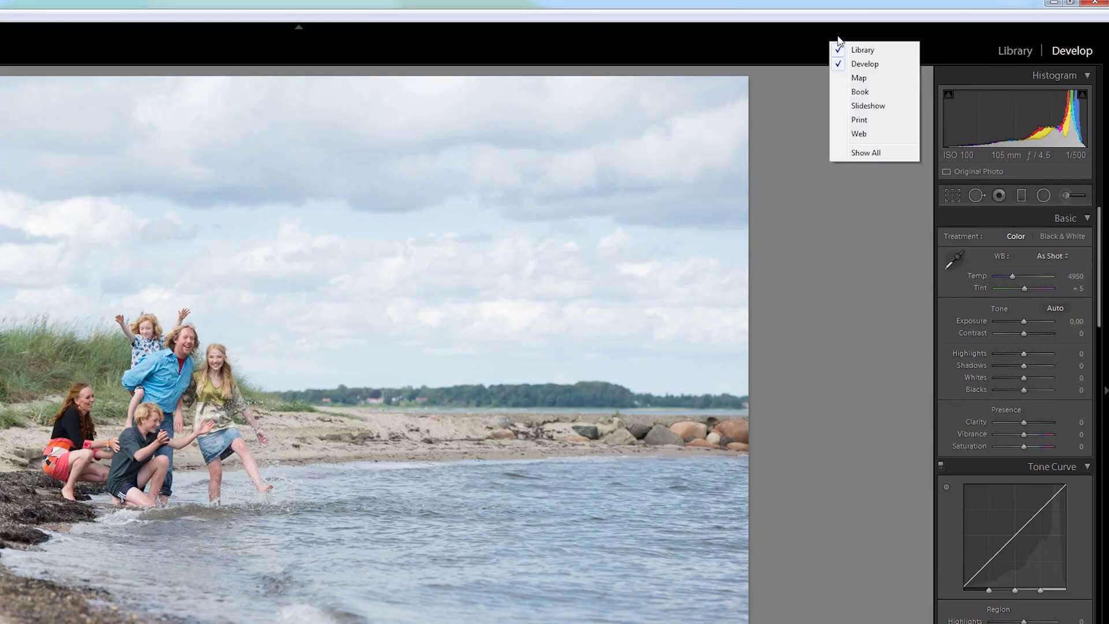
{"action": "left_click", "coordinate": [850, 82]}
{"action": "right_click", "coordinate": [790, 45]}
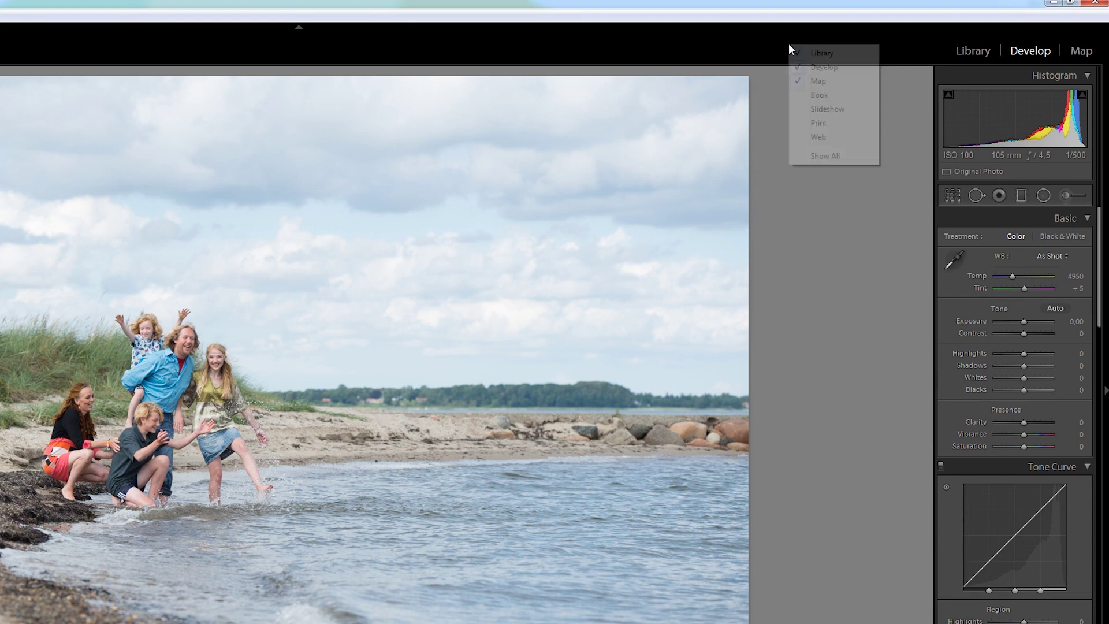
{"action": "left_click", "coordinate": [814, 95]}
{"action": "right_click", "coordinate": [784, 46]}
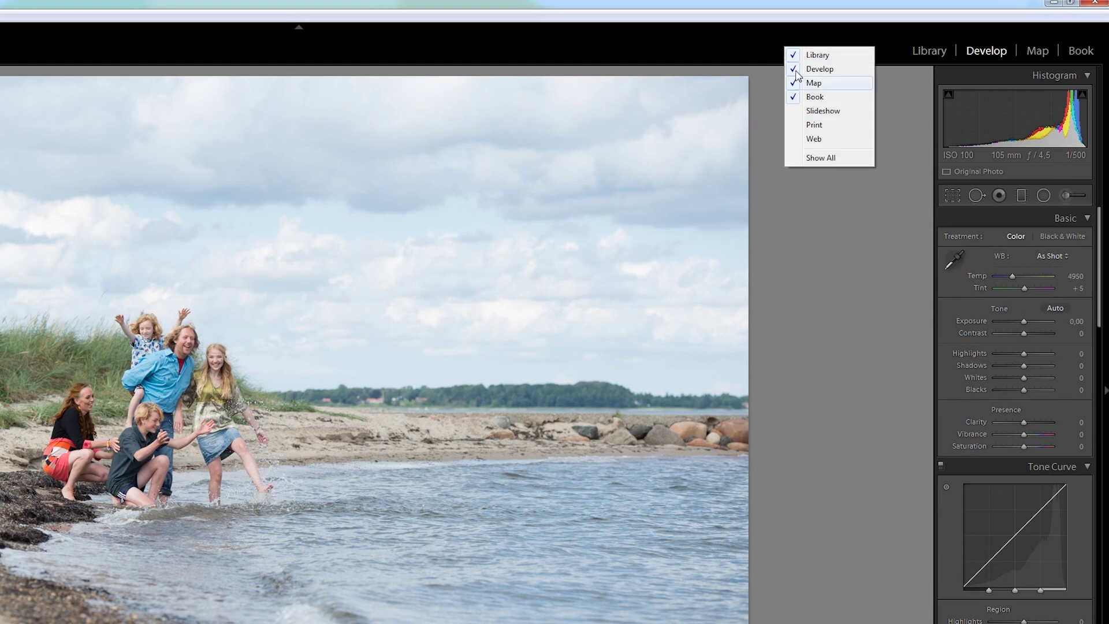
{"action": "left_click", "coordinate": [820, 111]}
{"action": "right_click", "coordinate": [774, 46]}
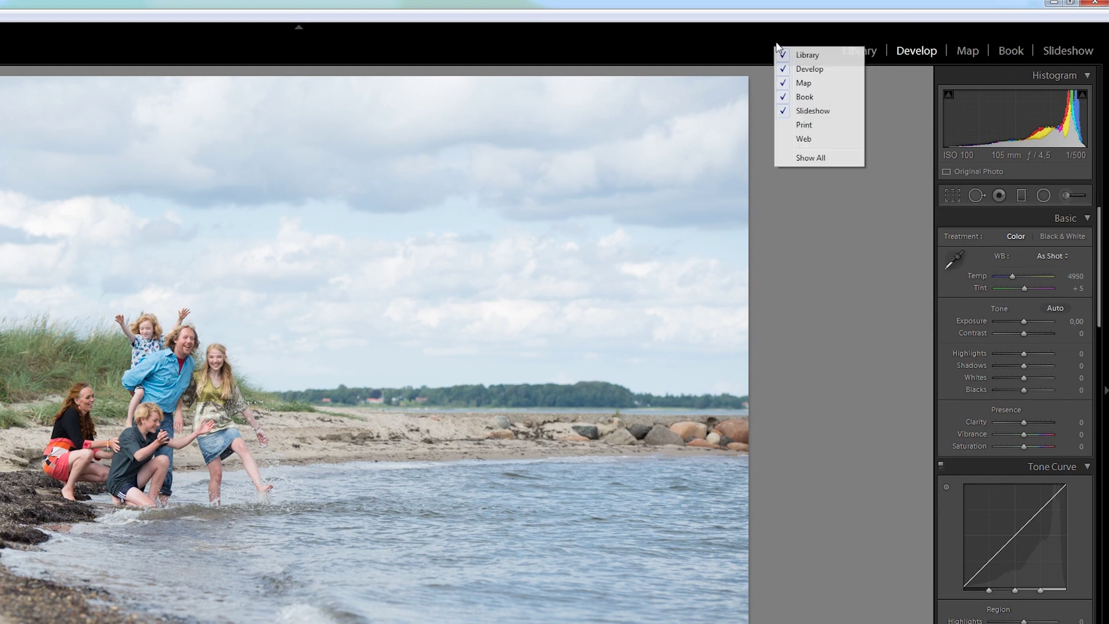
{"action": "left_click", "coordinate": [809, 123]}
{"action": "right_click", "coordinate": [760, 47]}
{"action": "left_click", "coordinate": [772, 136]}
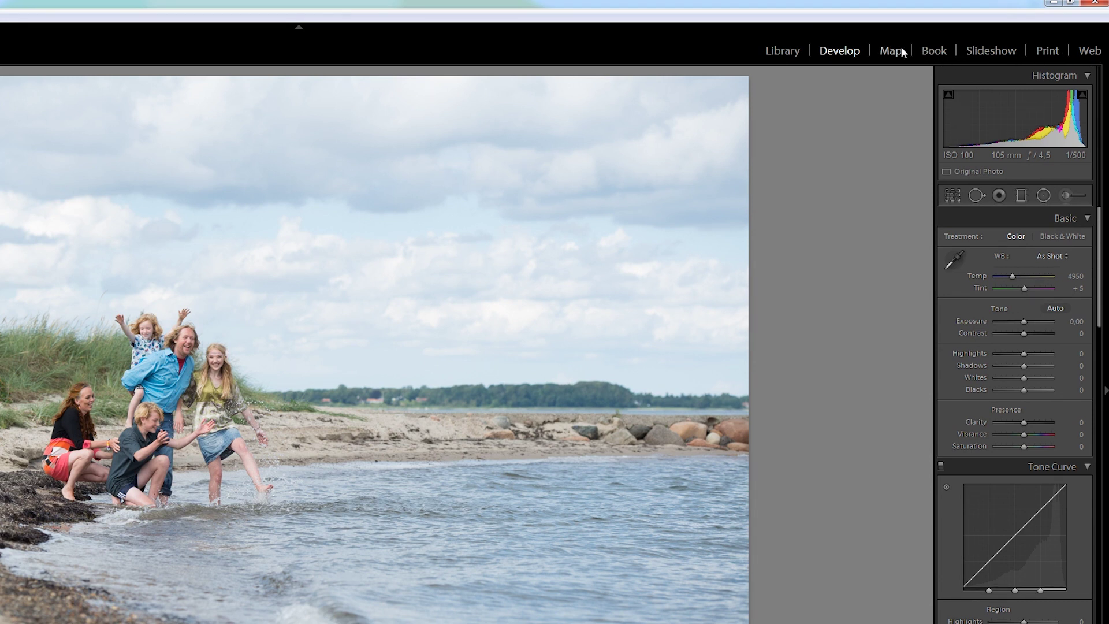
Step: Remove Print, Web, Slideshow, Book and Map, leaving only Library and Develop in the module bar
{"action": "right_click", "coordinate": [698, 40]}
{"action": "left_click", "coordinate": [722, 117]}
{"action": "right_click", "coordinate": [700, 39]}
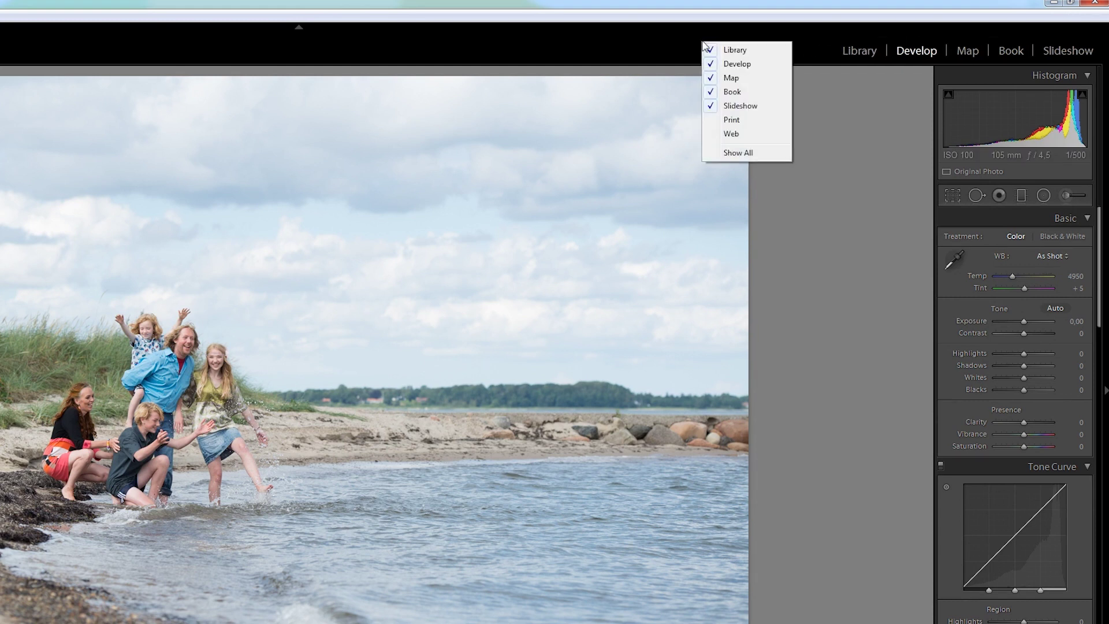
{"action": "left_click", "coordinate": [716, 106]}
{"action": "right_click", "coordinate": [718, 40]}
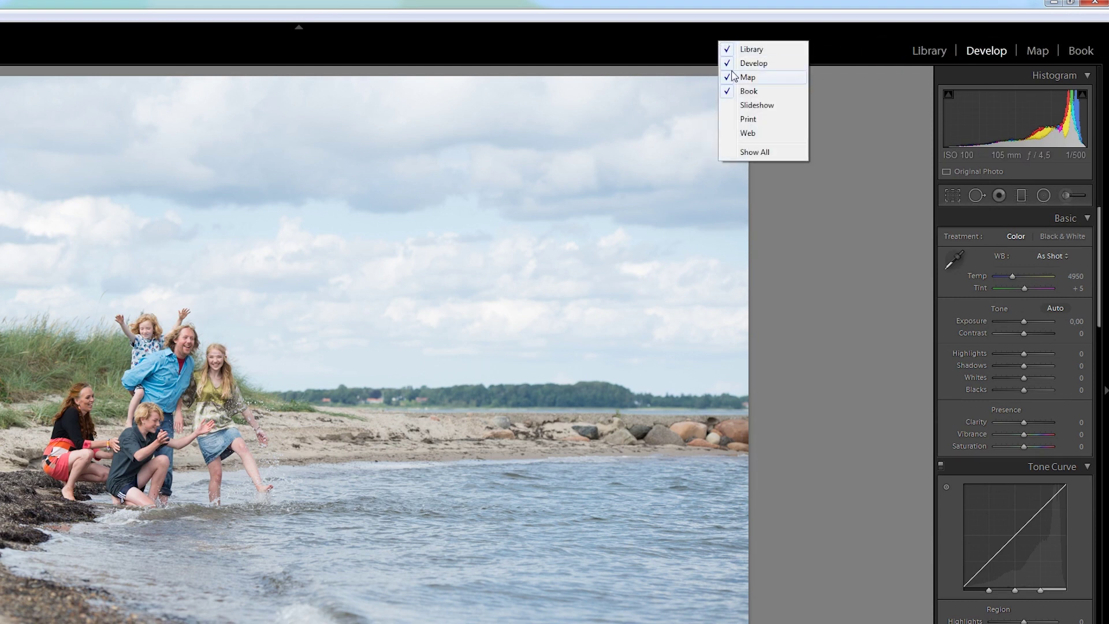
{"action": "left_click", "coordinate": [732, 91]}
{"action": "right_click", "coordinate": [737, 42]}
{"action": "left_click", "coordinate": [751, 78]}
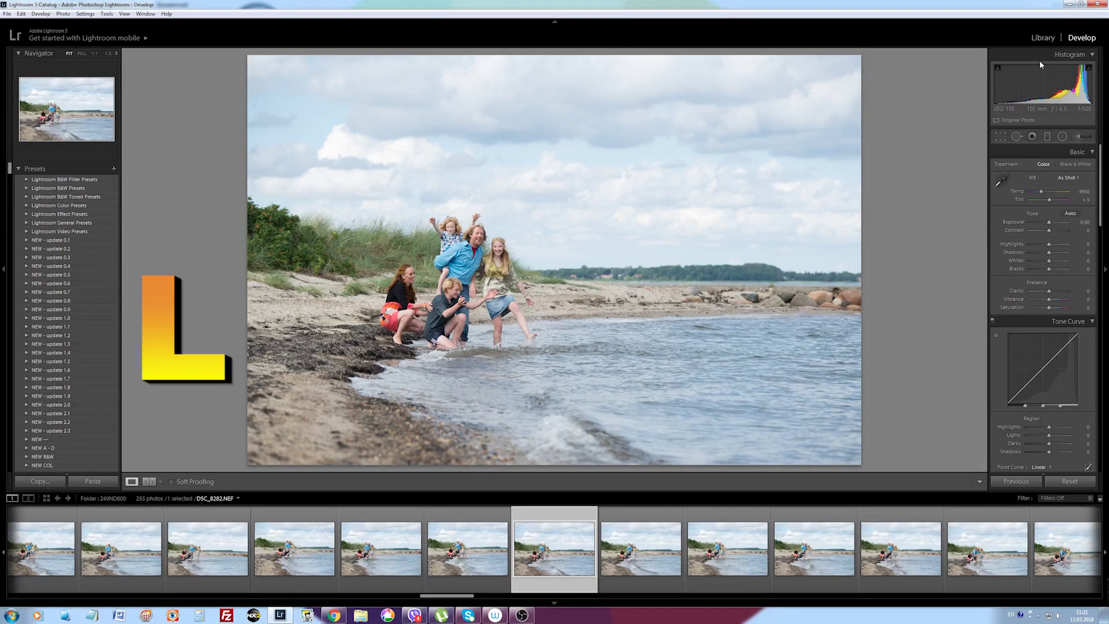
Step: Cycle Lights Out through dimmed and black modes back to normal, then view the Develop shortcuts overview
{"action": "key", "text": "l"}
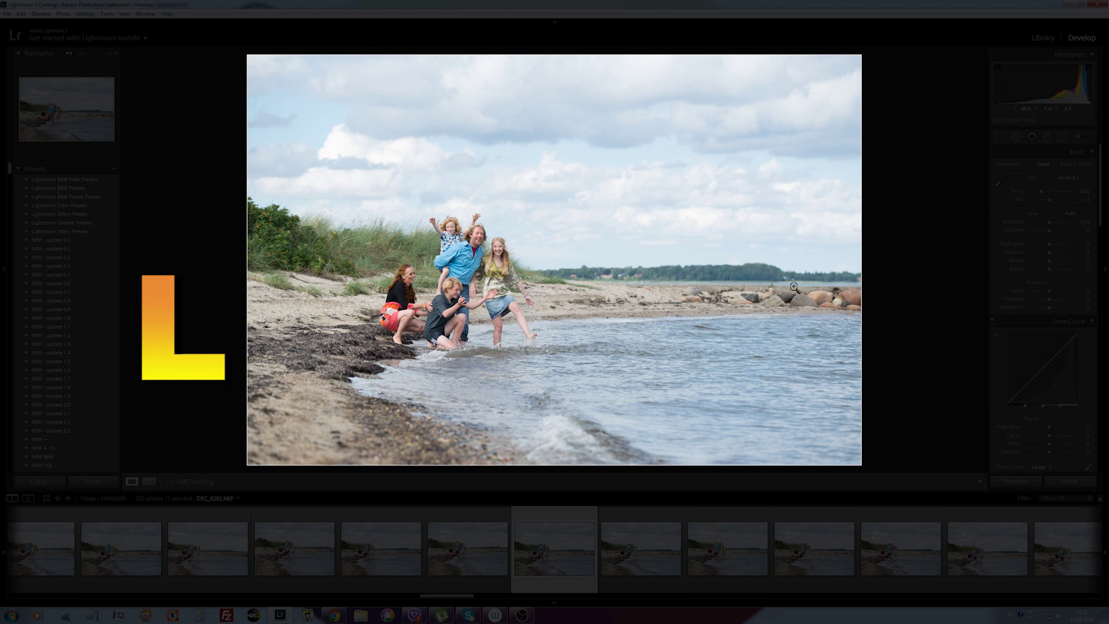
{"action": "key", "text": "l"}
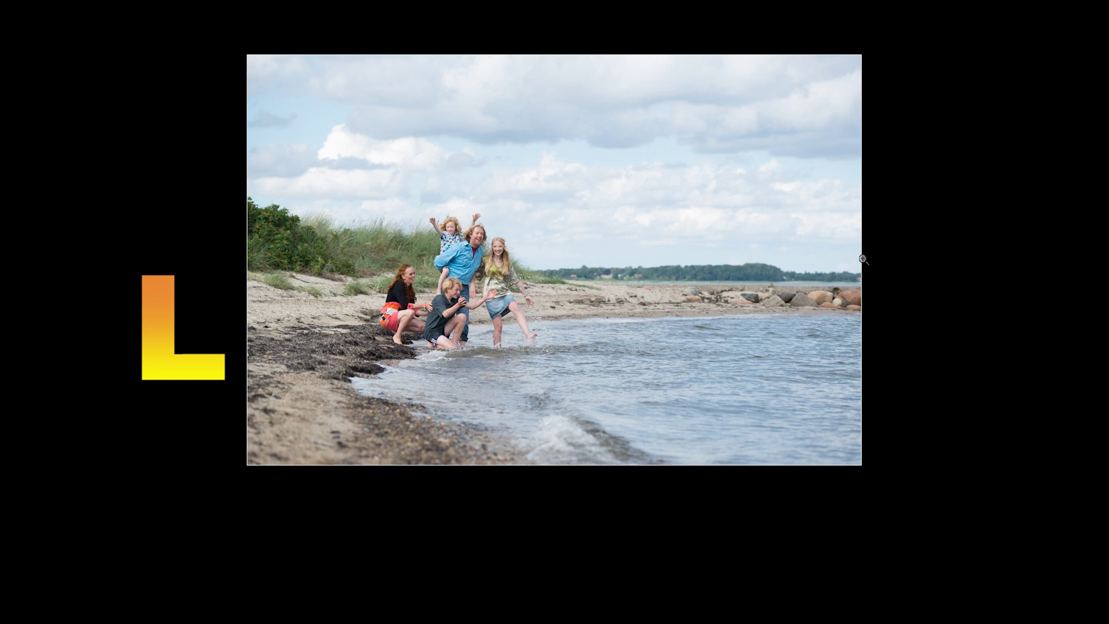
{"action": "key", "text": "l"}
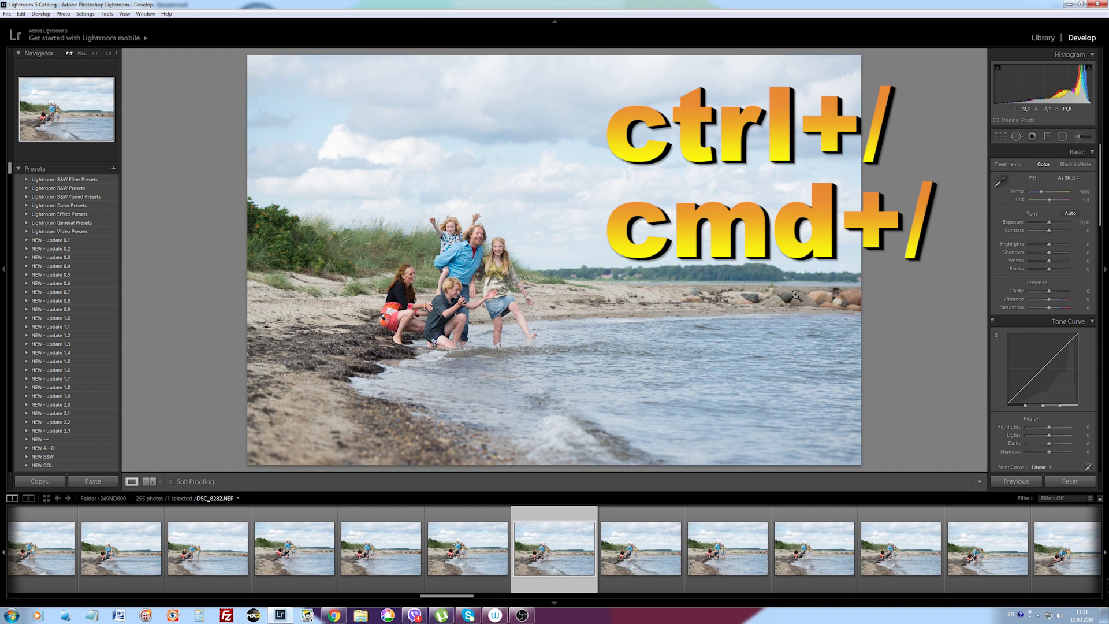
{"action": "key", "text": "ctrl+slash"}
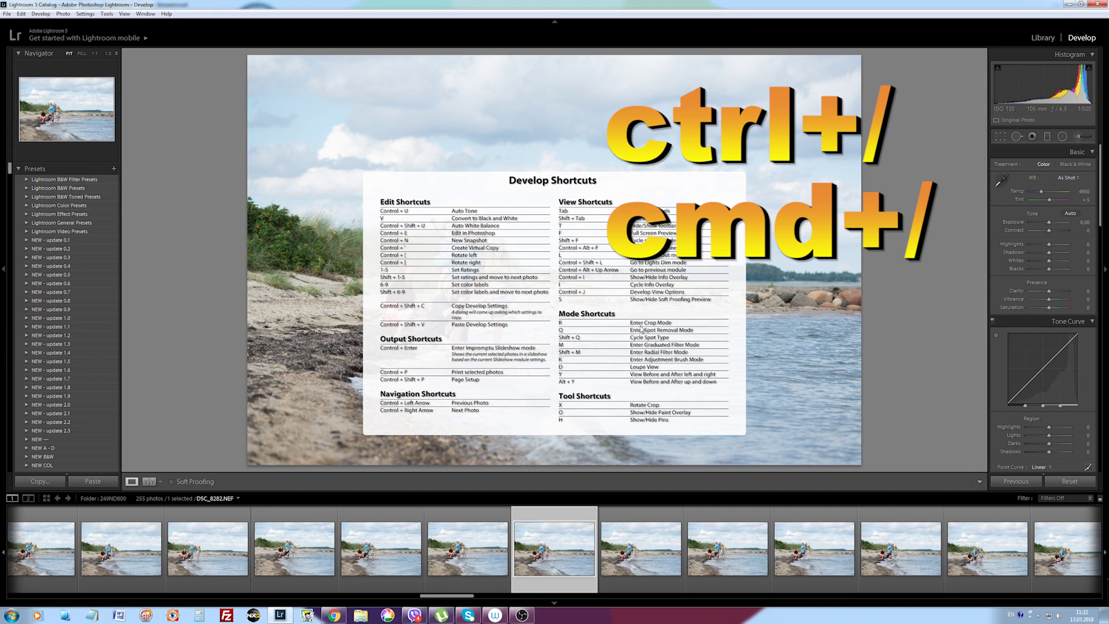
{"action": "left_click", "coordinate": [641, 329]}
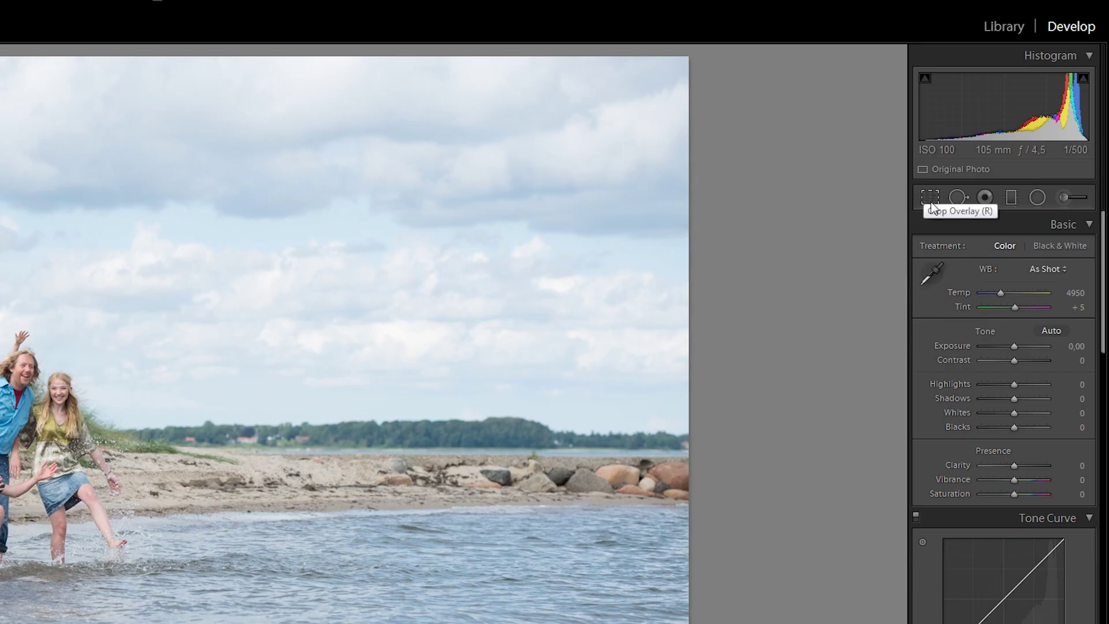
Step: Crop and slightly rotate the photo from the lower-left corner, trying triangle, golden spiral and aspect-ratio guides
{"action": "left_click", "coordinate": [932, 199]}
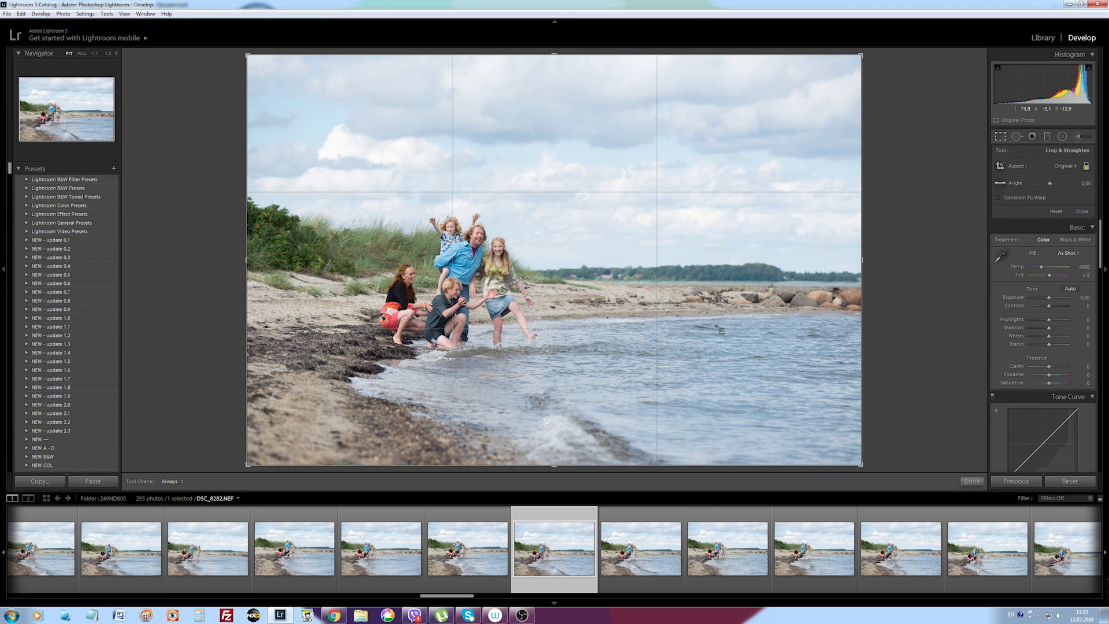
{"action": "key", "text": "o"}
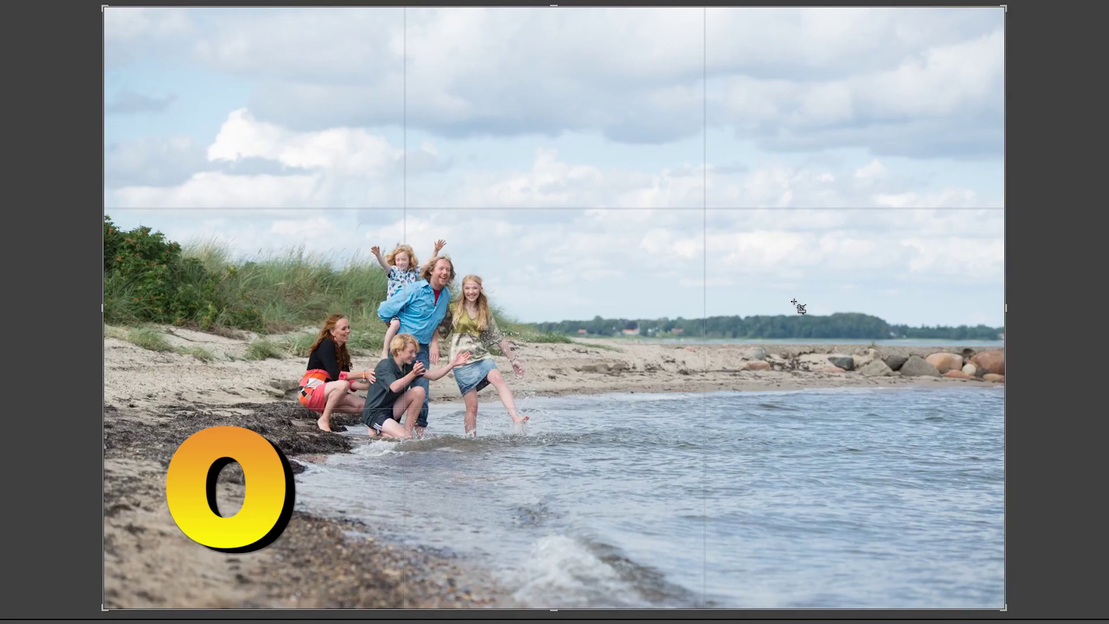
{"action": "key", "text": "o"}
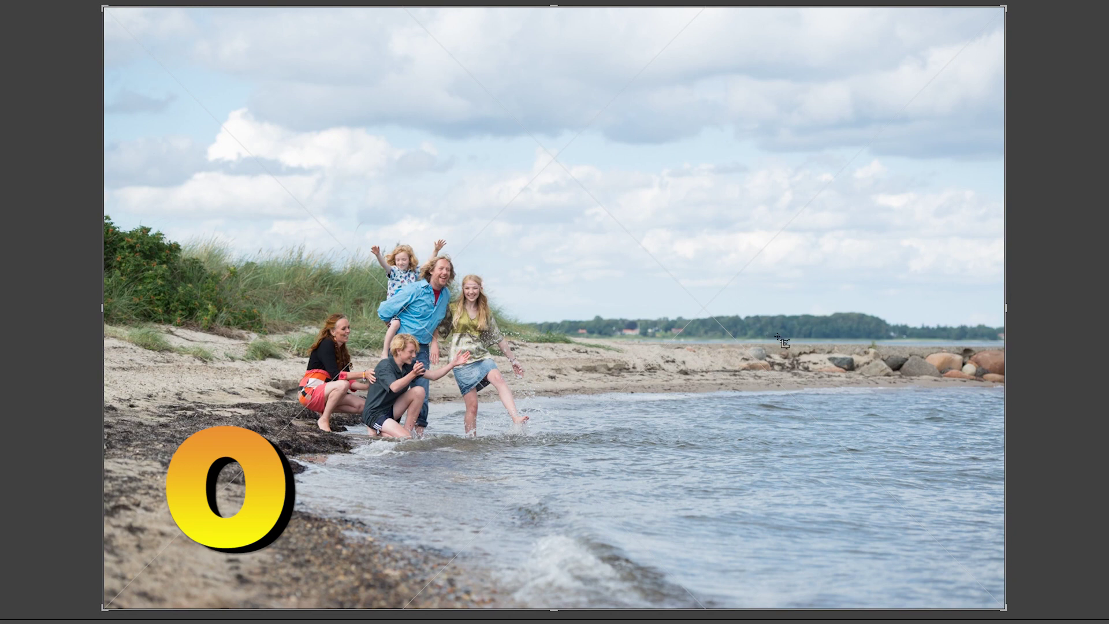
{"action": "key", "text": "o"}
{"action": "key", "text": "o"}
{"action": "key", "text": "o"}
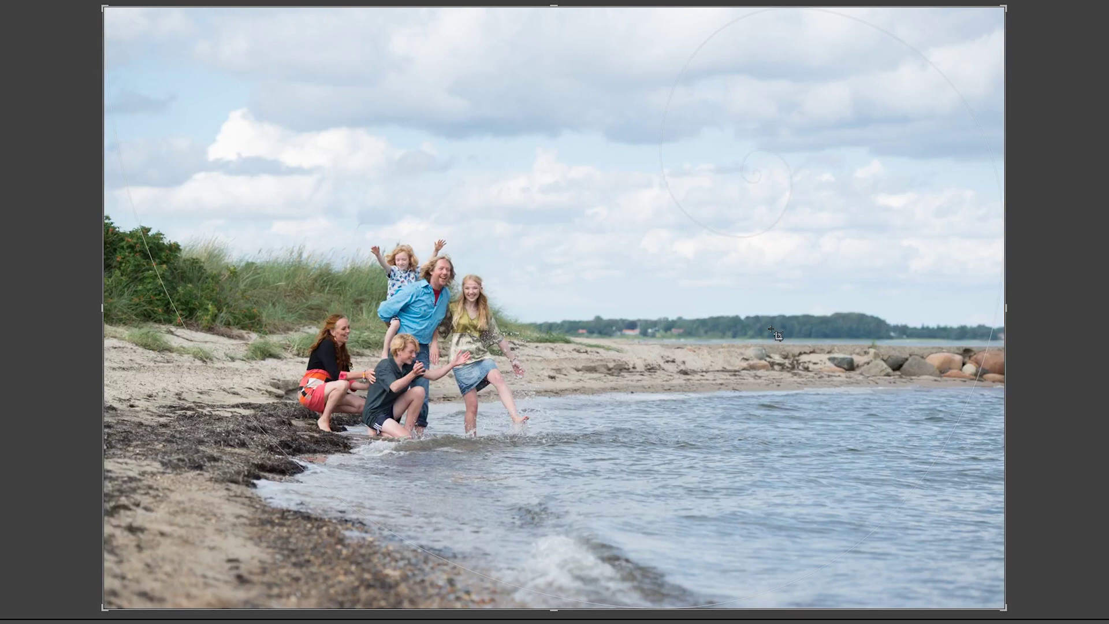
{"action": "key", "text": "o"}
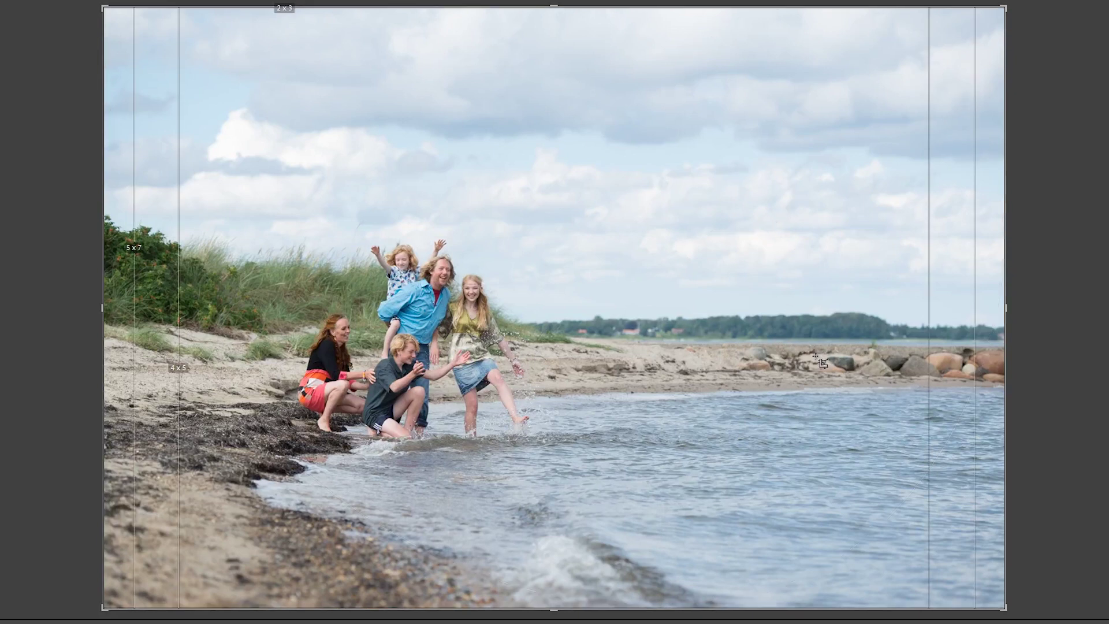
{"action": "key", "text": "o"}
{"action": "key", "text": "o"}
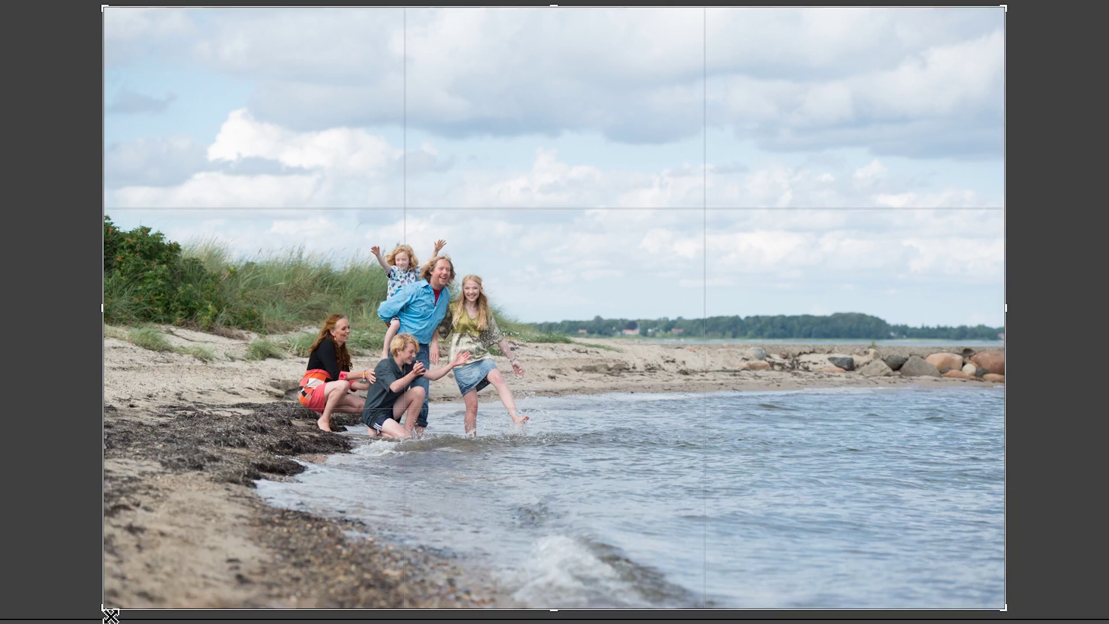
{"action": "left_click_drag", "start_coordinate": [104, 609], "coordinate": [122, 579]}
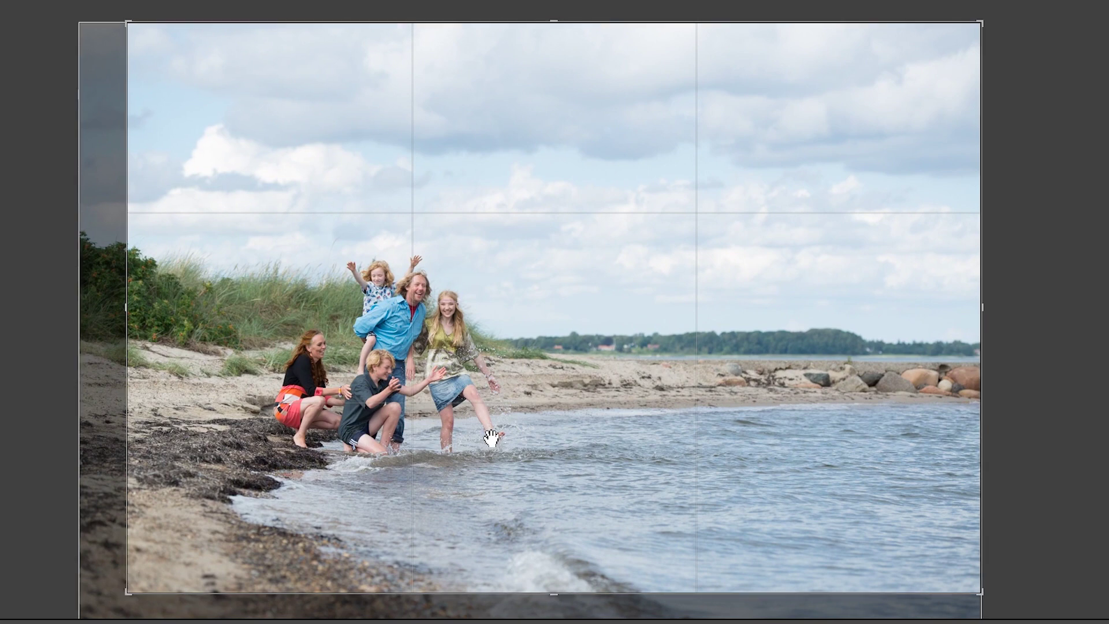
{"action": "key", "text": "Return"}
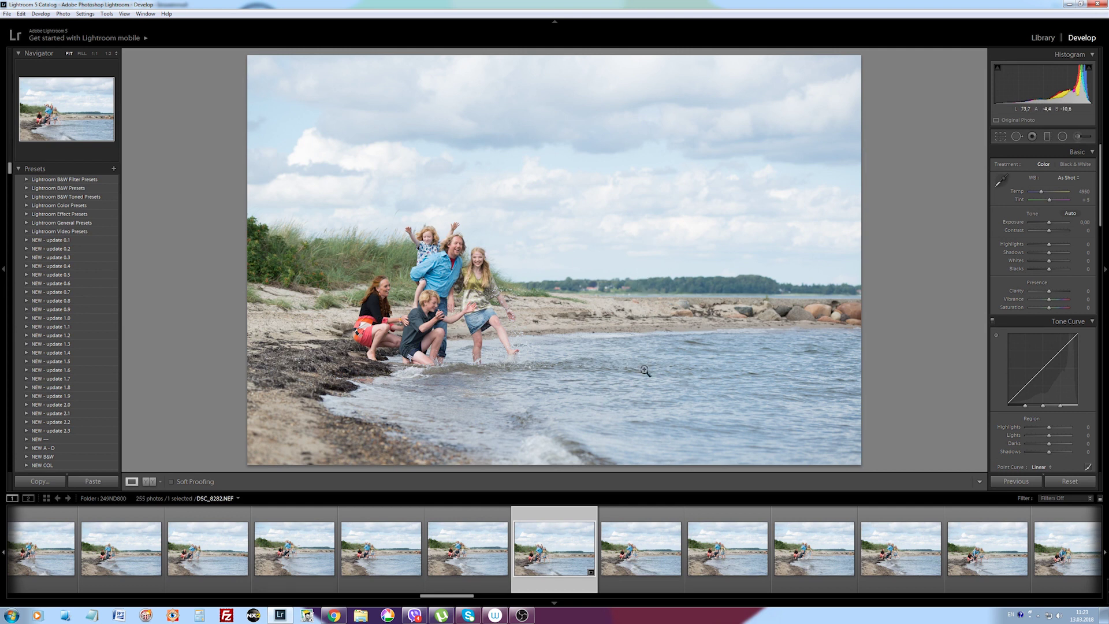
{"action": "left_click", "coordinate": [8, 13]}
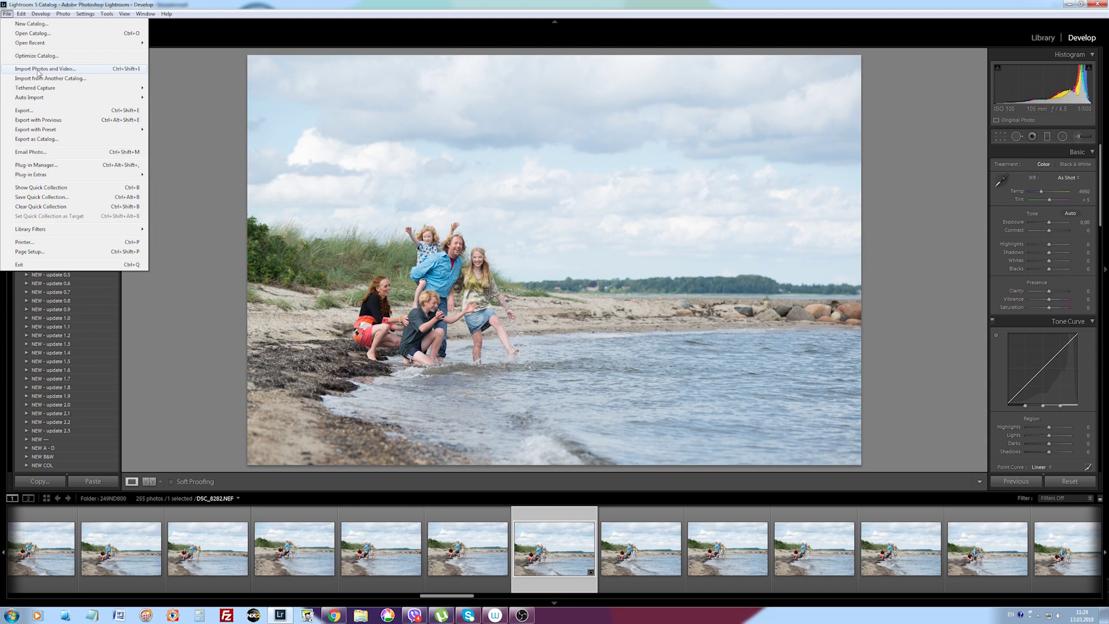
{"action": "left_click", "coordinate": [184, 73]}
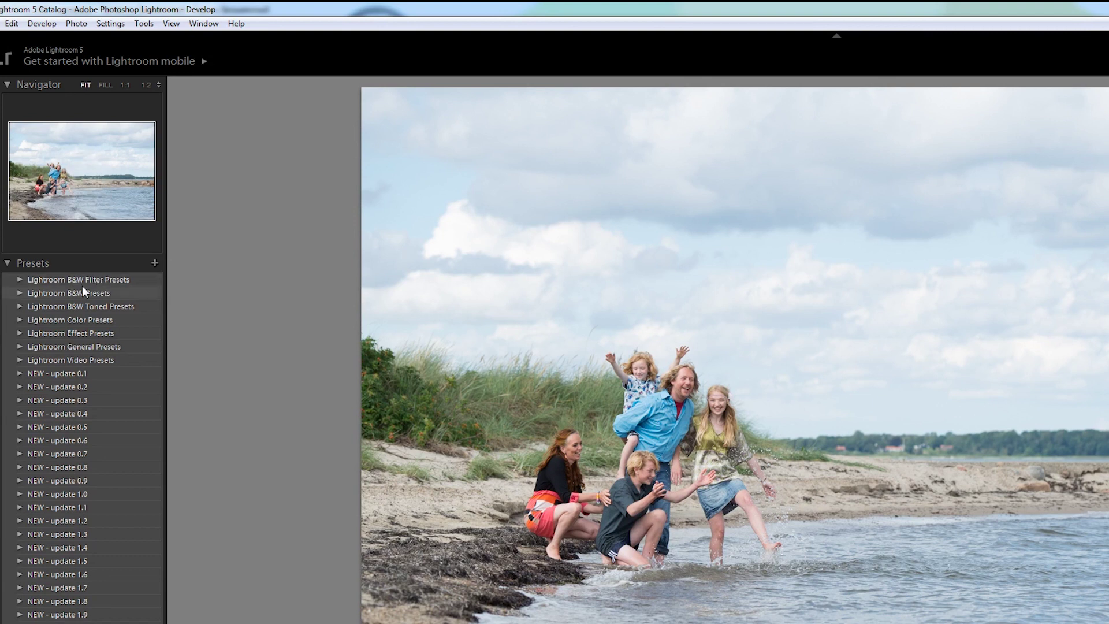
{"action": "scroll", "coordinate": [86, 358], "scroll_direction": "down", "scroll_amount": 5}
{"action": "scroll", "coordinate": [87, 370], "scroll_direction": "down", "scroll_amount": 5}
{"action": "scroll", "coordinate": [88, 361], "scroll_direction": "down", "scroll_amount": 5}
{"action": "scroll", "coordinate": [89, 350], "scroll_direction": "down", "scroll_amount": 5}
{"action": "scroll", "coordinate": [90, 346], "scroll_direction": "down", "scroll_amount": 5}
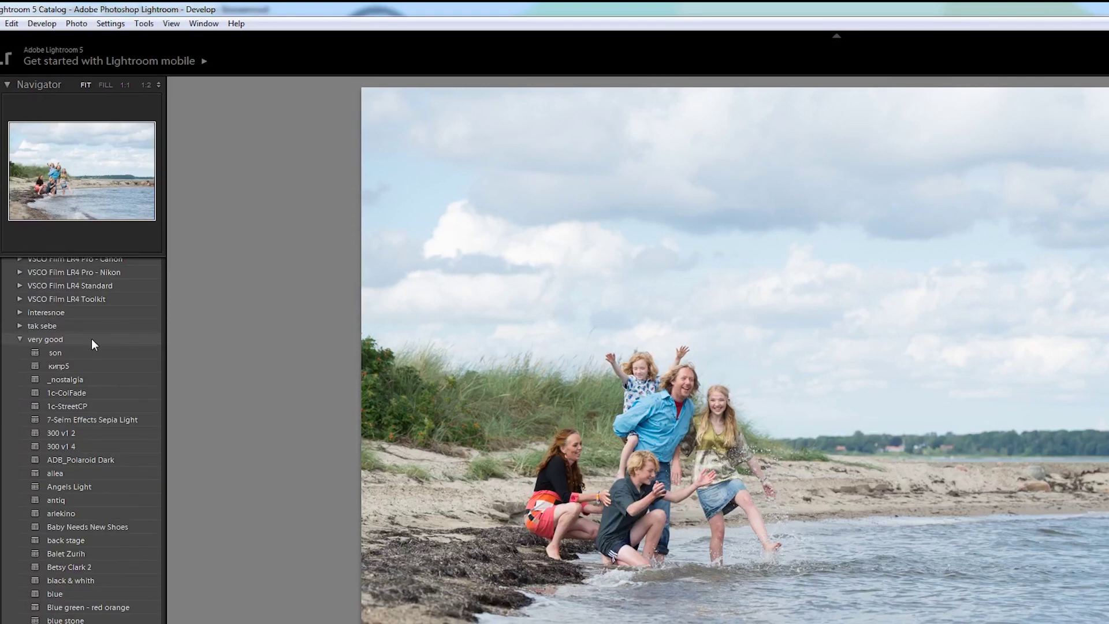
{"action": "scroll", "coordinate": [91, 340], "scroll_direction": "down", "scroll_amount": 5}
{"action": "scroll", "coordinate": [91, 342], "scroll_direction": "down", "scroll_amount": 5}
{"action": "scroll", "coordinate": [91, 344], "scroll_direction": "down", "scroll_amount": 5}
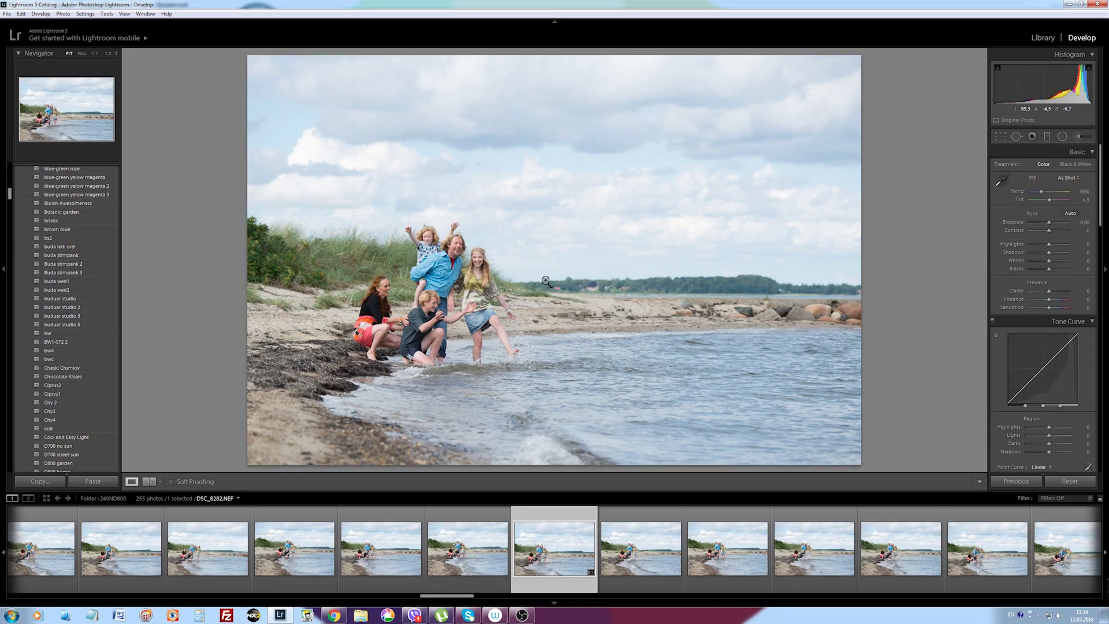
{"action": "left_click", "coordinate": [541, 287]}
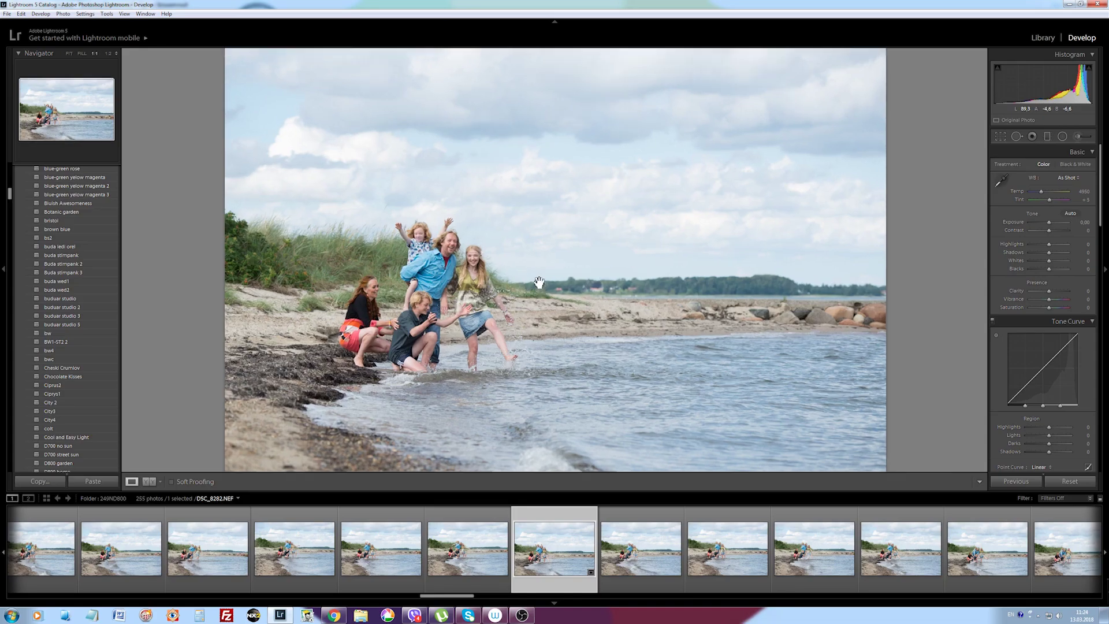
{"action": "left_click_drag", "start_coordinate": [540, 287], "coordinate": [657, 333]}
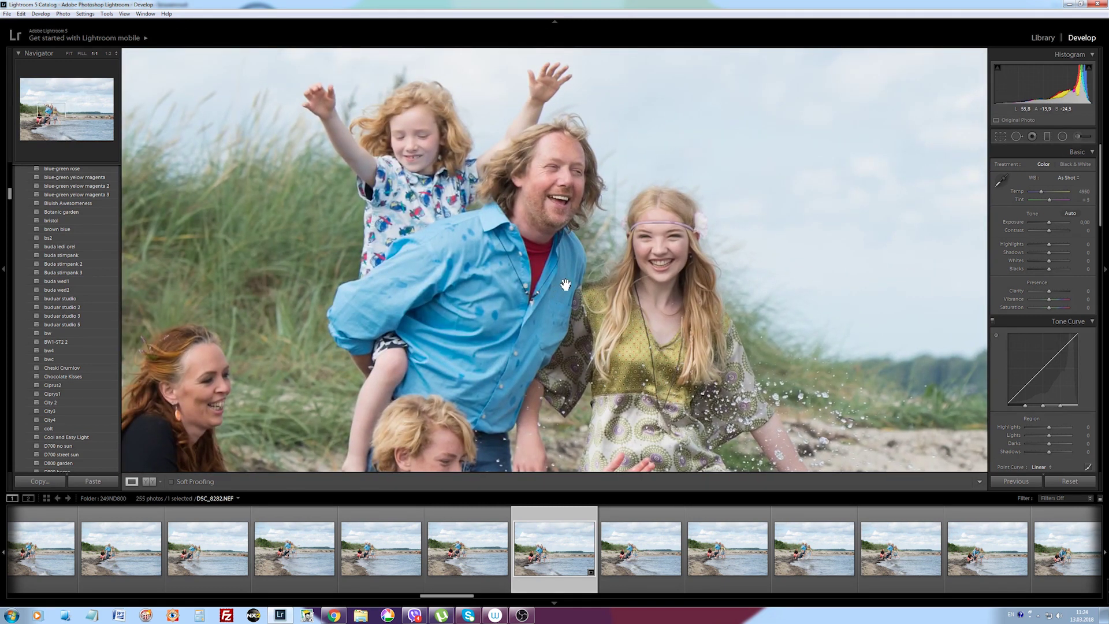
{"action": "left_click", "coordinate": [109, 54]}
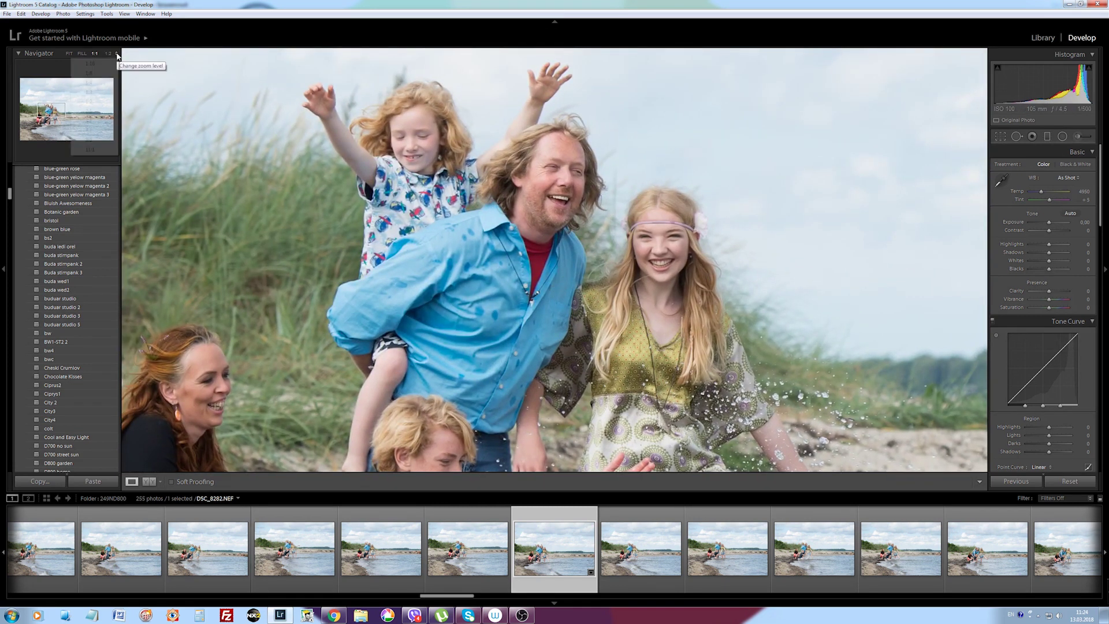
{"action": "left_click", "coordinate": [90, 111]}
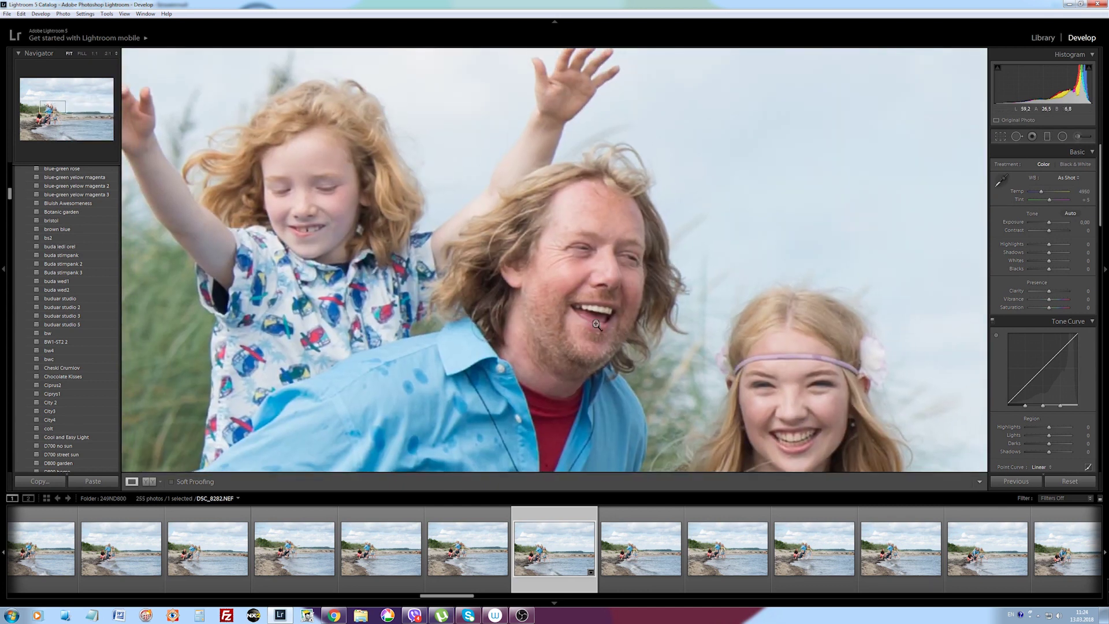
{"action": "left_click", "coordinate": [596, 334]}
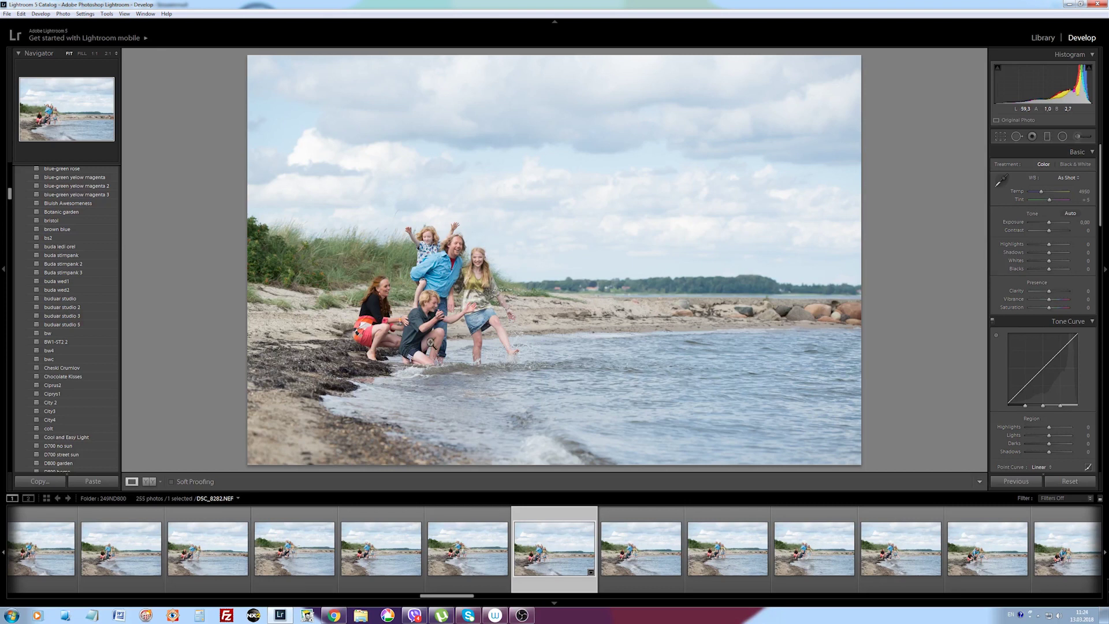
{"action": "left_click", "coordinate": [438, 281]}
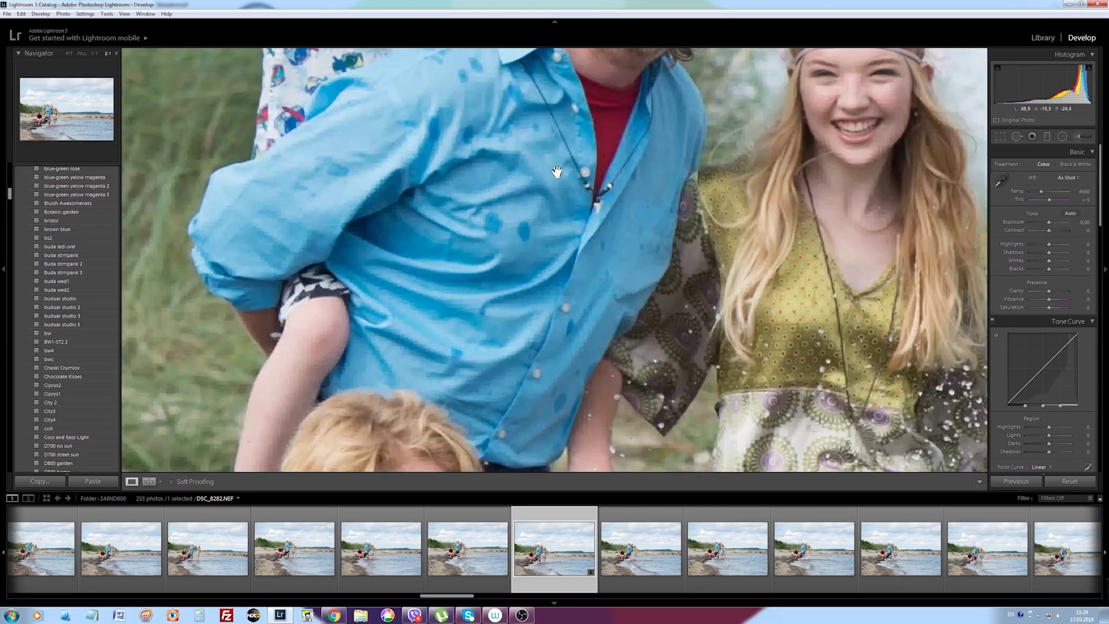
{"action": "left_click_drag", "start_coordinate": [558, 172], "coordinate": [600, 242]}
{"action": "left_click", "coordinate": [518, 340]}
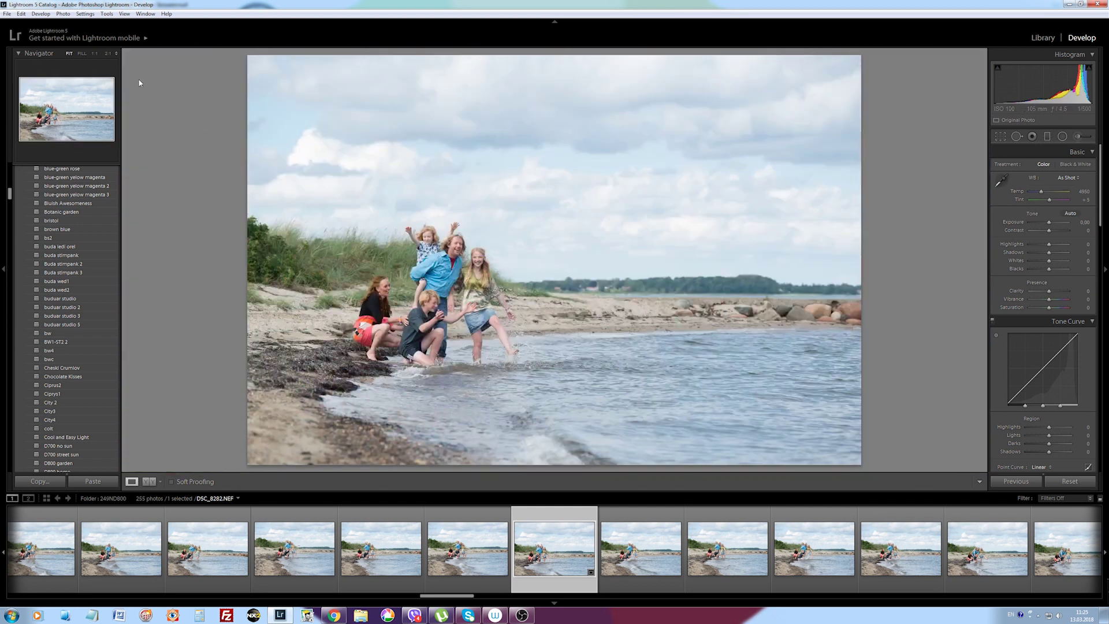
{"action": "left_click", "coordinate": [116, 53]}
{"action": "left_click", "coordinate": [98, 104]}
{"action": "left_click", "coordinate": [819, 136]}
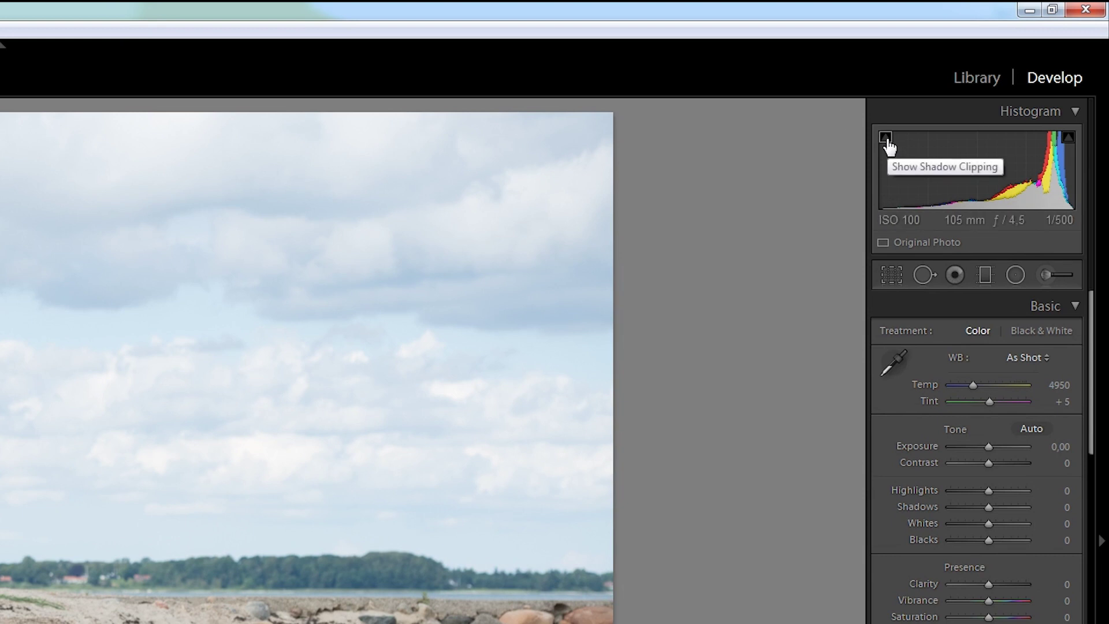
Step: Enable the shadow clipping warning, pull Blacks down to about -69, then return it to about 0
{"action": "left_click", "coordinate": [888, 148]}
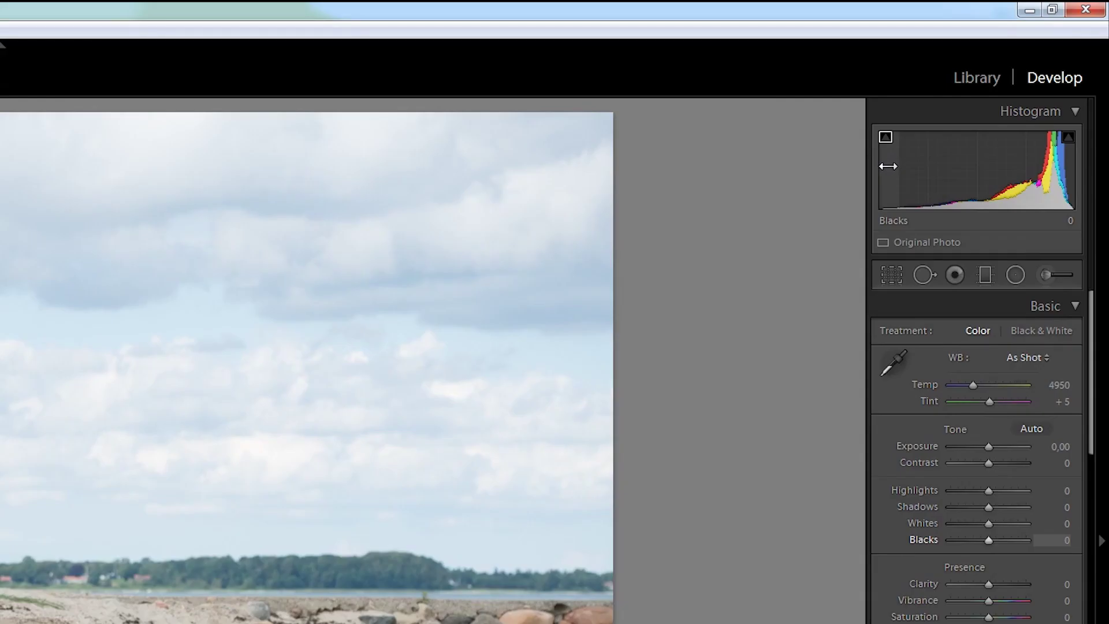
{"action": "left_click_drag", "start_coordinate": [889, 169], "coordinate": [907, 169]}
{"action": "left_click_drag", "start_coordinate": [910, 168], "coordinate": [883, 169]}
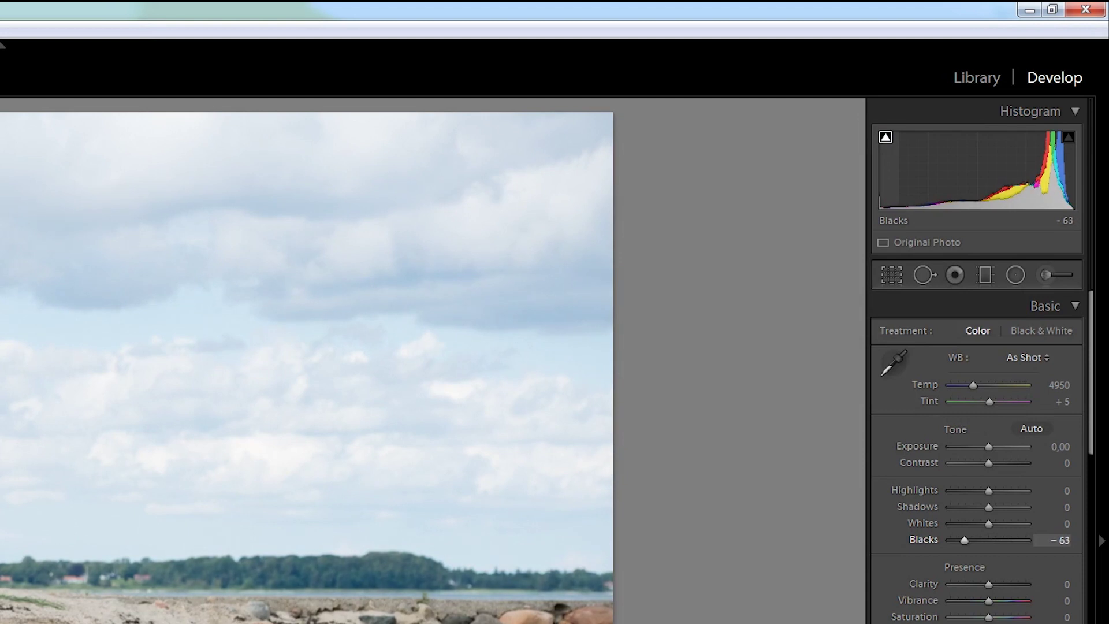
{"action": "left_click_drag", "start_coordinate": [964, 540], "coordinate": [960, 539]}
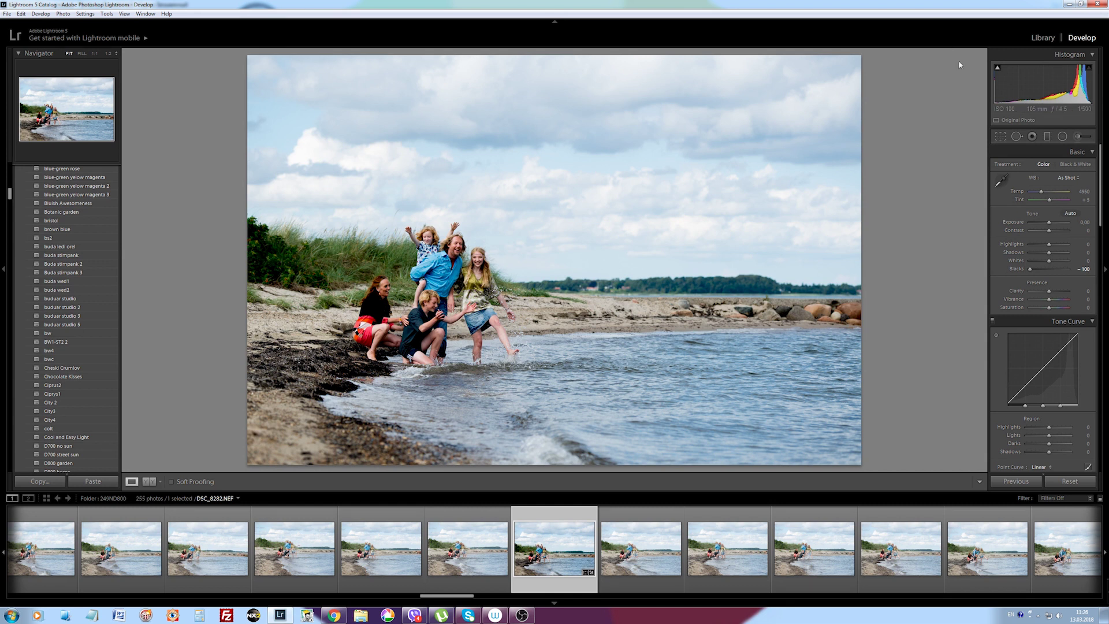
{"action": "left_click", "coordinate": [998, 69]}
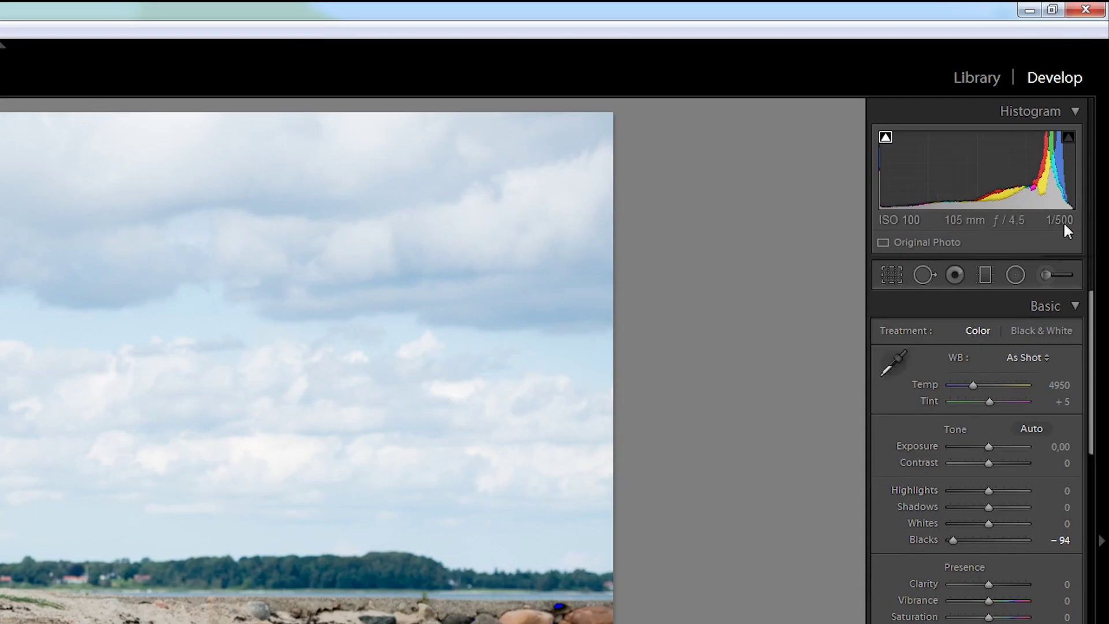
{"action": "left_click_drag", "start_coordinate": [955, 540], "coordinate": [974, 540]}
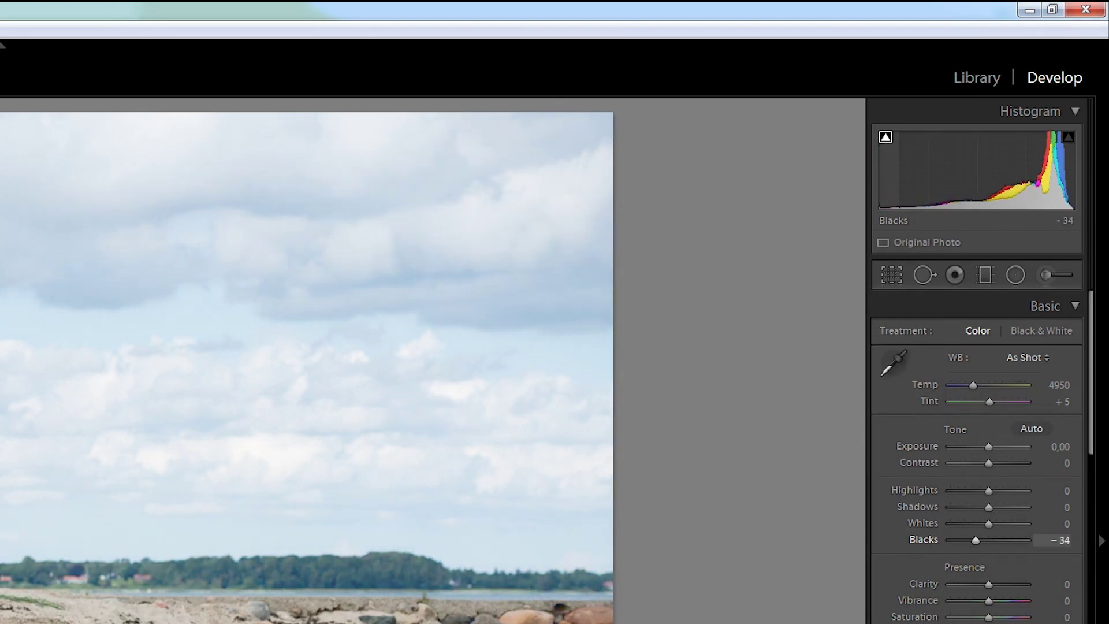
{"action": "left_click_drag", "start_coordinate": [975, 540], "coordinate": [988, 540]}
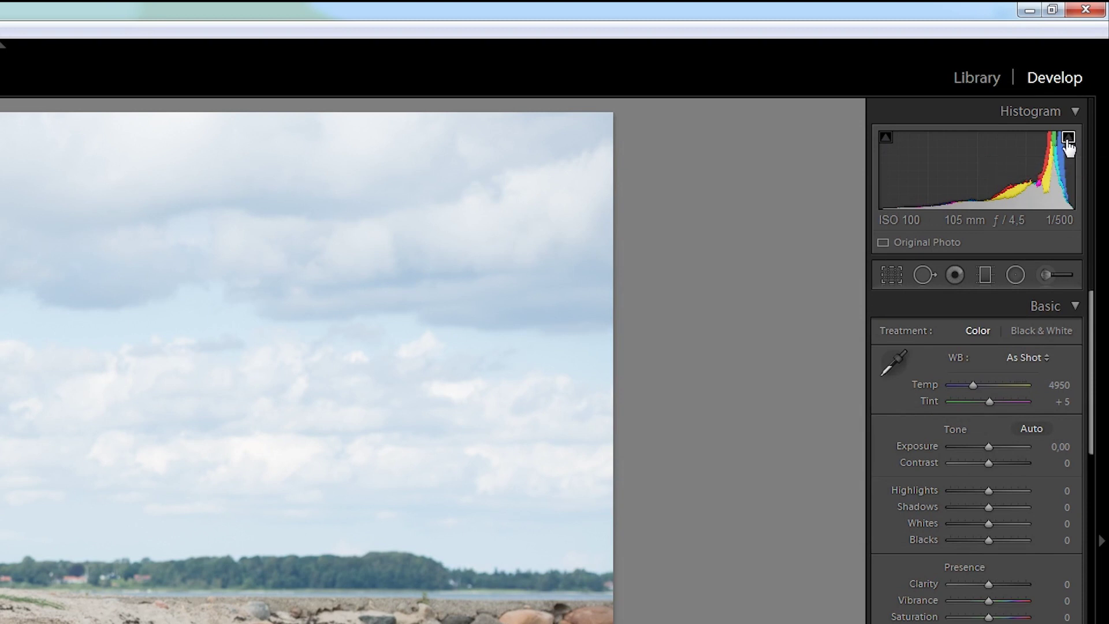
Step: Enable highlight clipping, raise Whites until the clouds clip, then settle Whites at -1
{"action": "left_click", "coordinate": [1068, 139]}
{"action": "left_click_drag", "start_coordinate": [1045, 168], "coordinate": [1022, 168]}
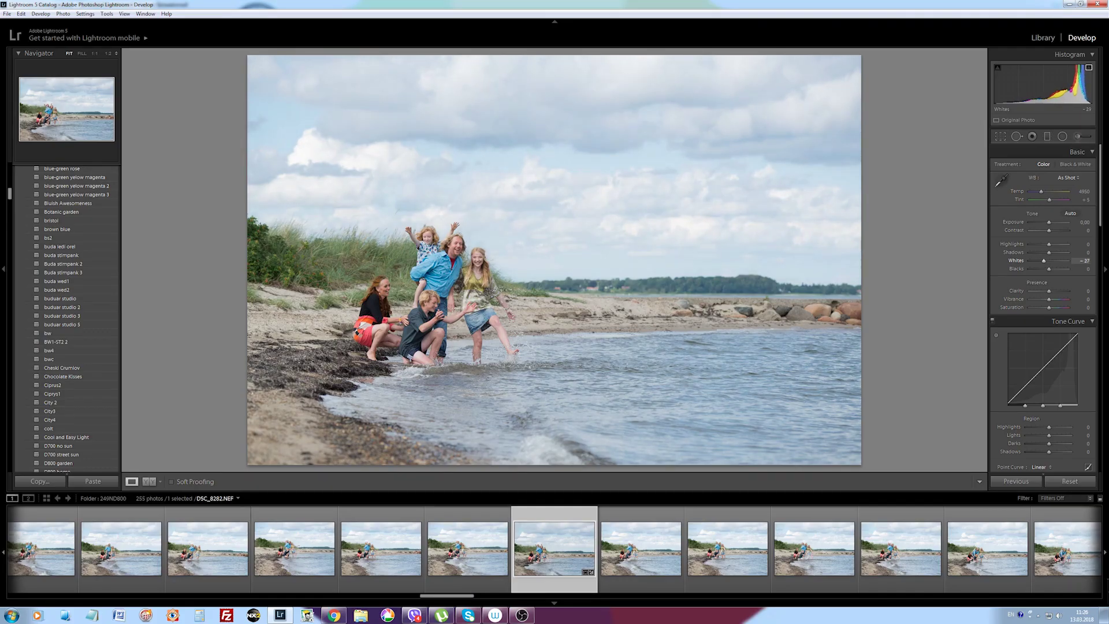
{"action": "left_click_drag", "start_coordinate": [1063, 86], "coordinate": [1089, 87]}
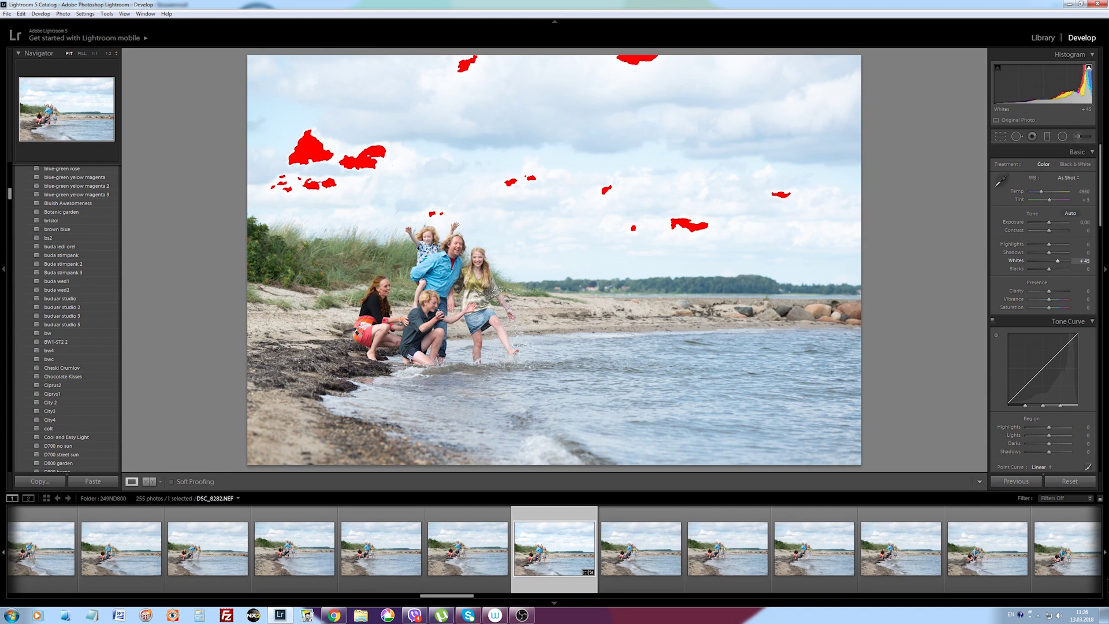
{"action": "left_click_drag", "start_coordinate": [1058, 261], "coordinate": [1032, 261]}
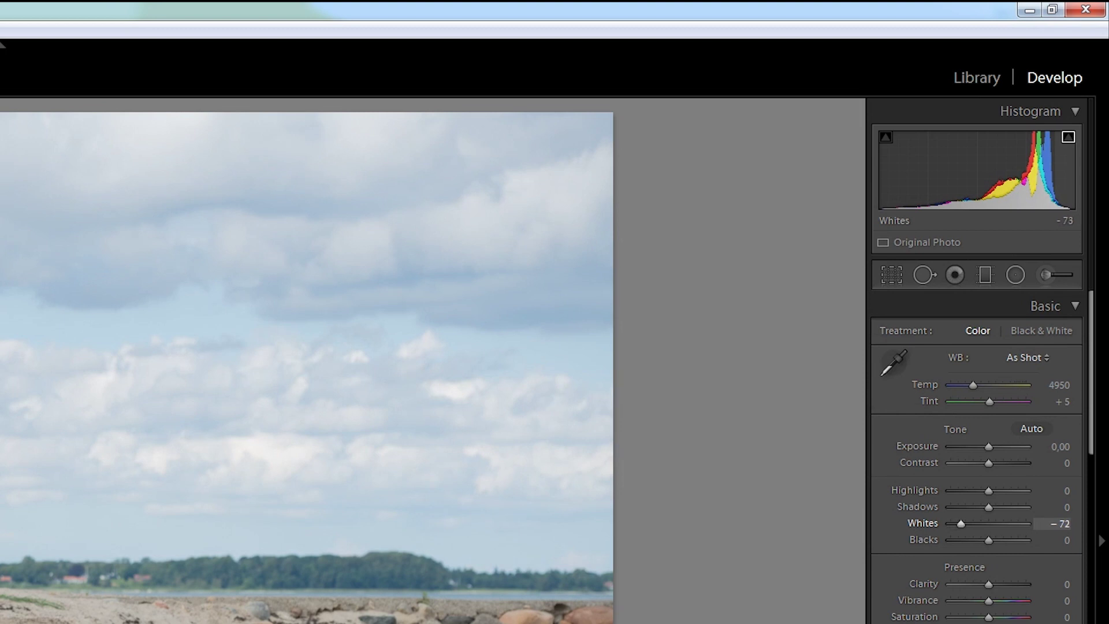
{"action": "left_click_drag", "start_coordinate": [1030, 260], "coordinate": [1042, 261]}
{"action": "left_click_drag", "start_coordinate": [974, 523], "coordinate": [989, 524]}
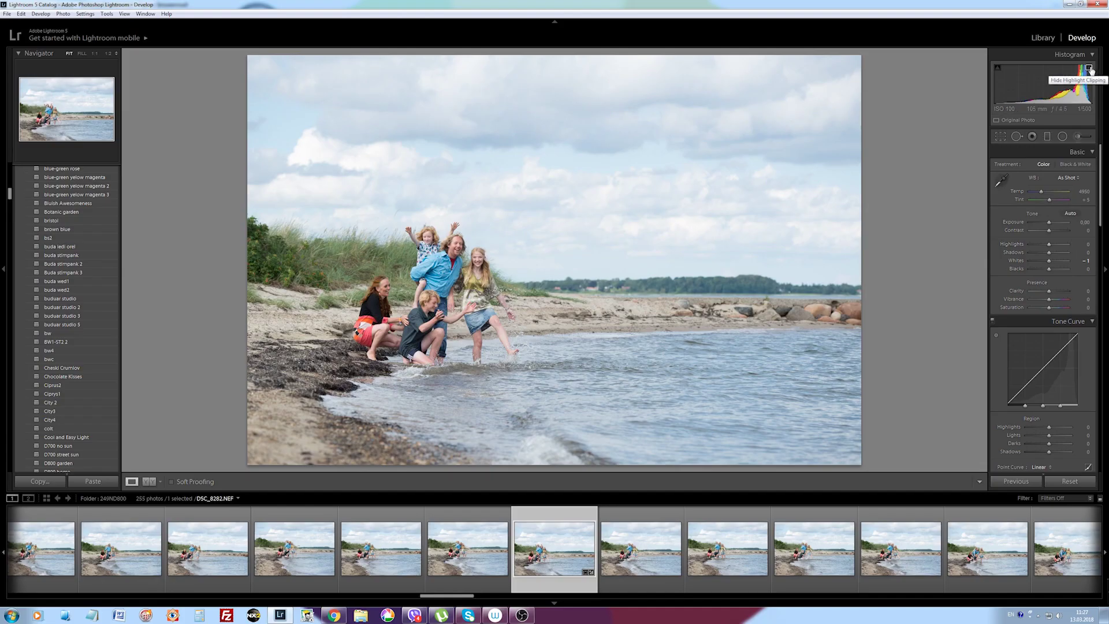
Step: Turn off the highlight clipping warning and scroll the right panel down to Split Toning
{"action": "left_click", "coordinate": [1089, 69]}
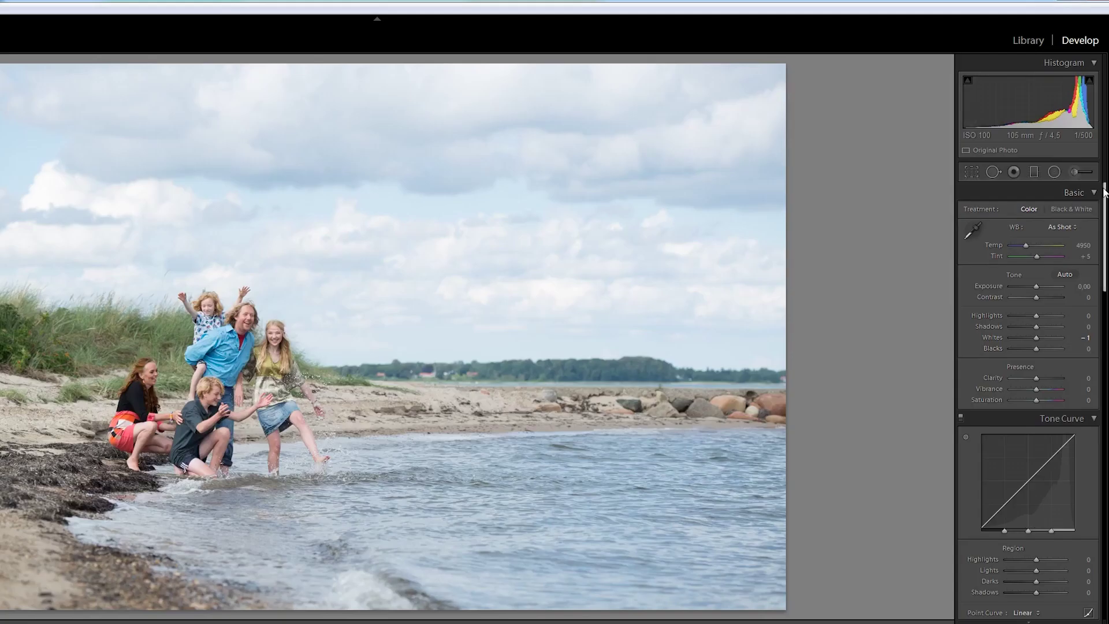
{"action": "scroll", "coordinate": [1073, 193], "scroll_direction": "down", "scroll_amount": 10}
{"action": "left_click_drag", "start_coordinate": [1102, 180], "coordinate": [1101, 335]}
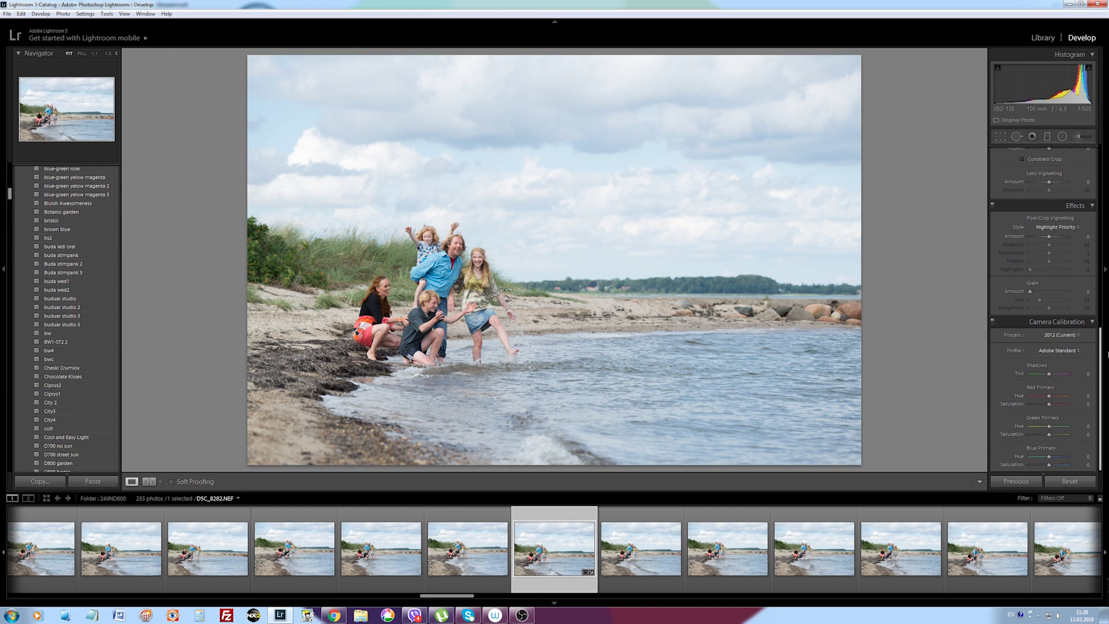
{"action": "left_click_drag", "start_coordinate": [1102, 335], "coordinate": [1102, 175]}
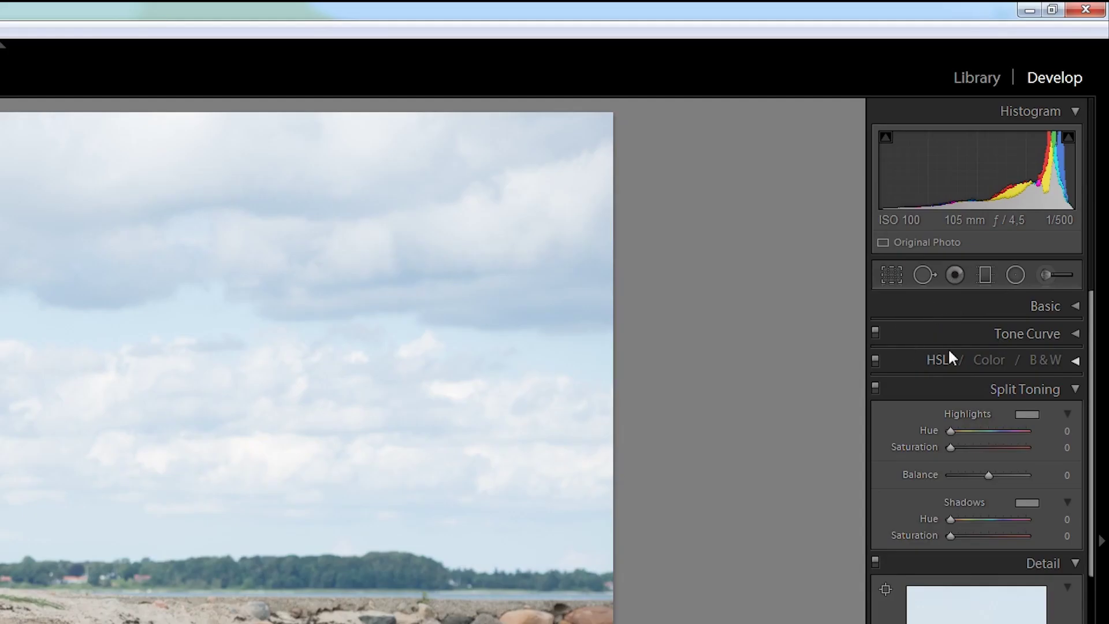
Step: Switch the right panels to Solo Mode, opening Detail and then Split Toning
{"action": "right_click", "coordinate": [942, 301]}
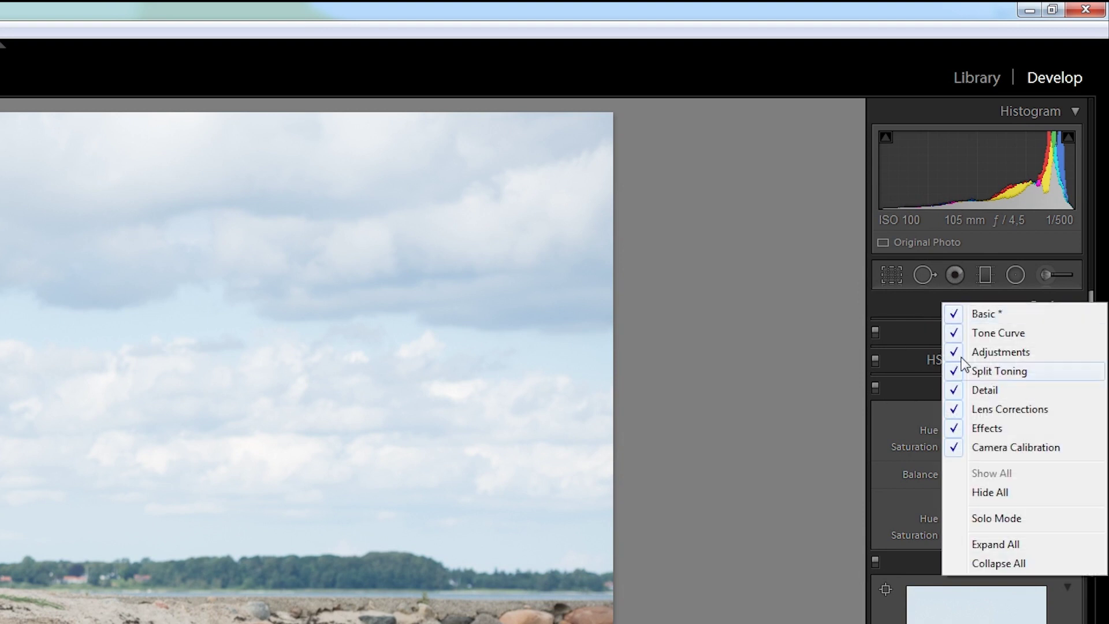
{"action": "left_click", "coordinate": [962, 521]}
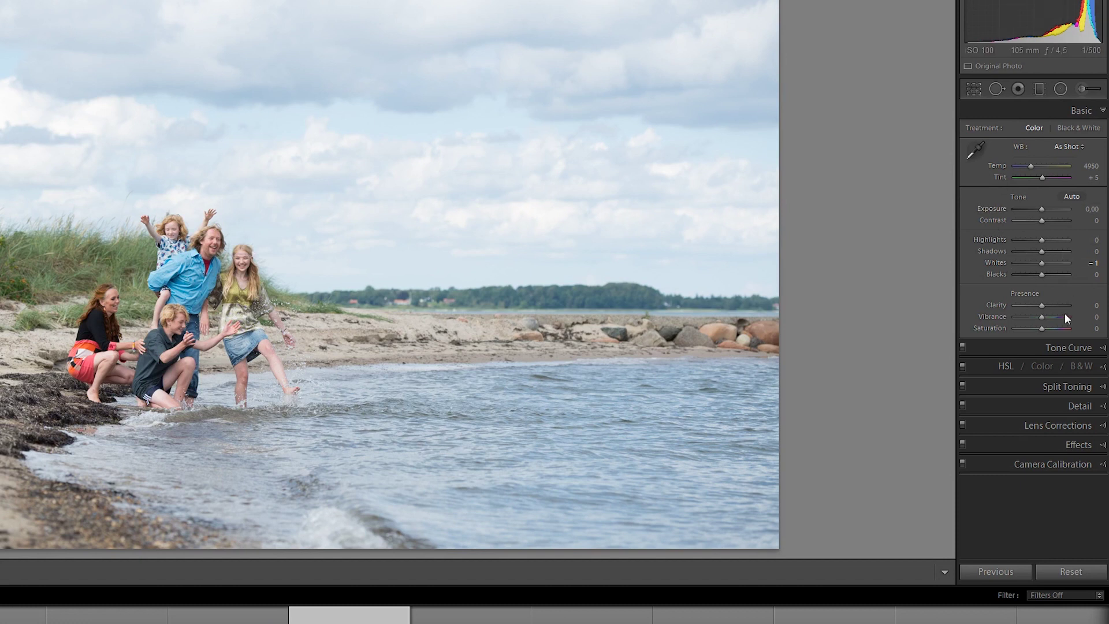
{"action": "left_click", "coordinate": [1010, 403]}
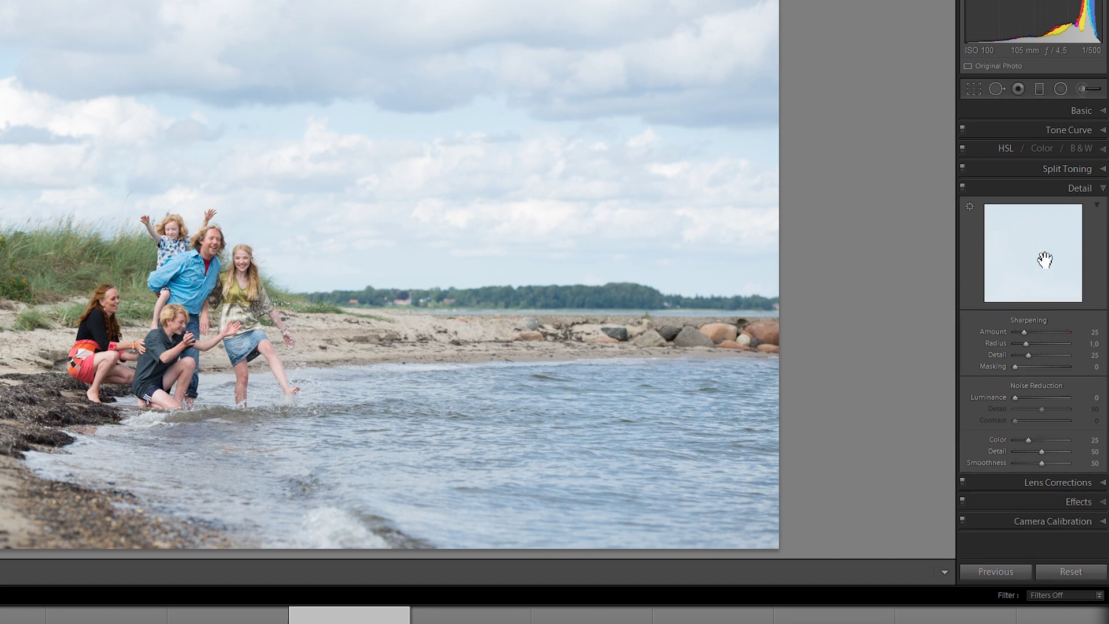
{"action": "left_click", "coordinate": [1012, 170]}
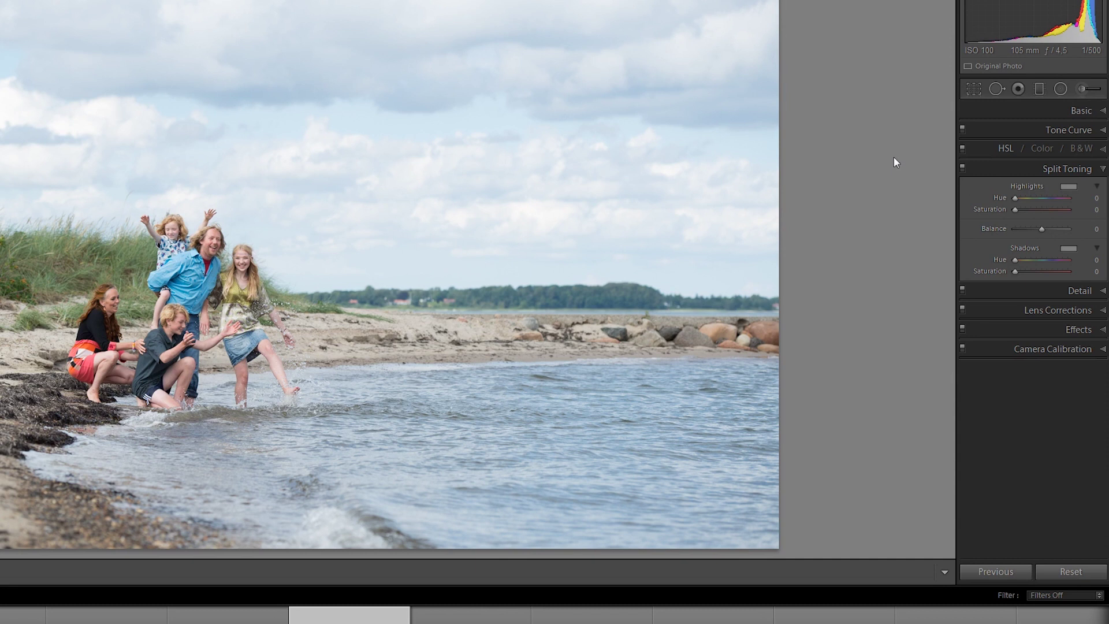
Step: Turn Solo Mode off and expand Basic alongside Split Toning, showing Temp 4950 and Tint +5
{"action": "right_click", "coordinate": [989, 114]}
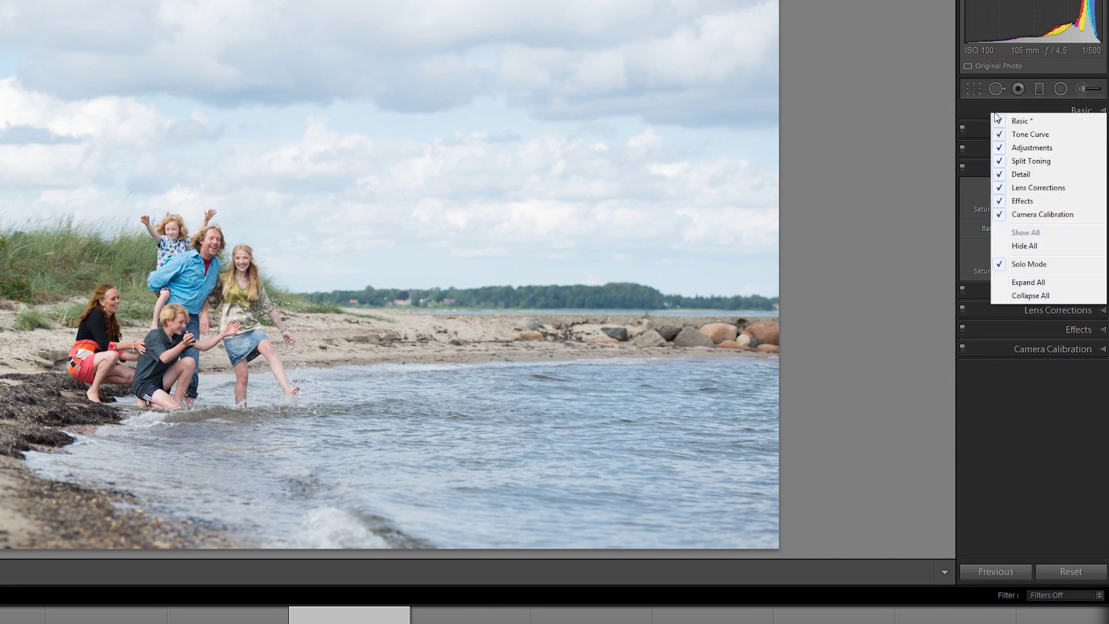
{"action": "left_click", "coordinate": [1003, 266]}
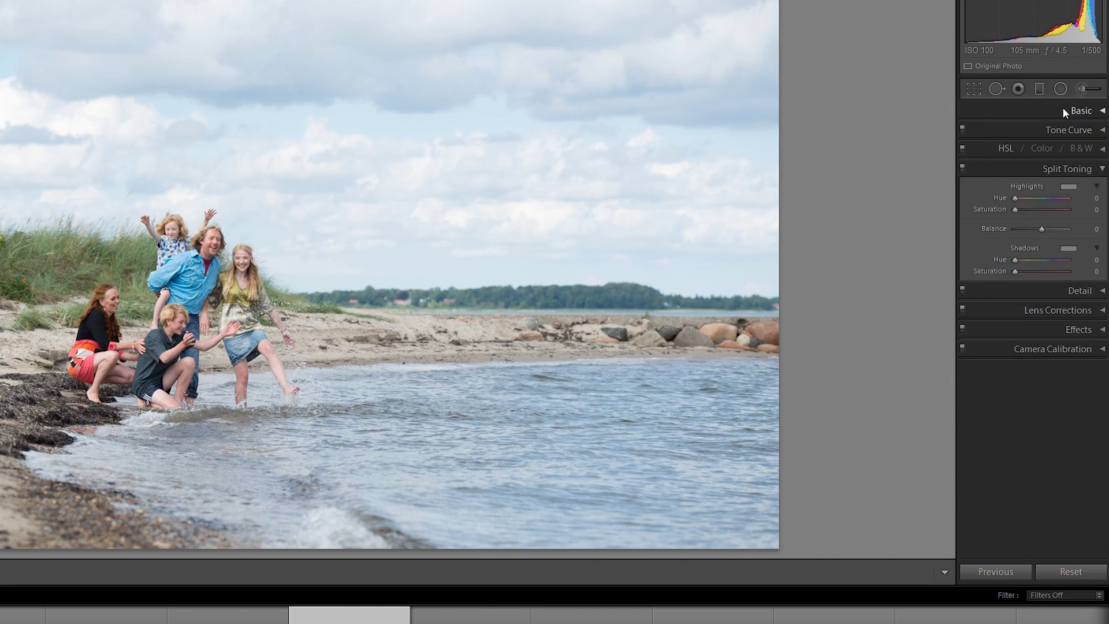
{"action": "left_click", "coordinate": [1100, 111]}
{"action": "scroll", "coordinate": [1039, 289], "scroll_direction": "down", "scroll_amount": 1}
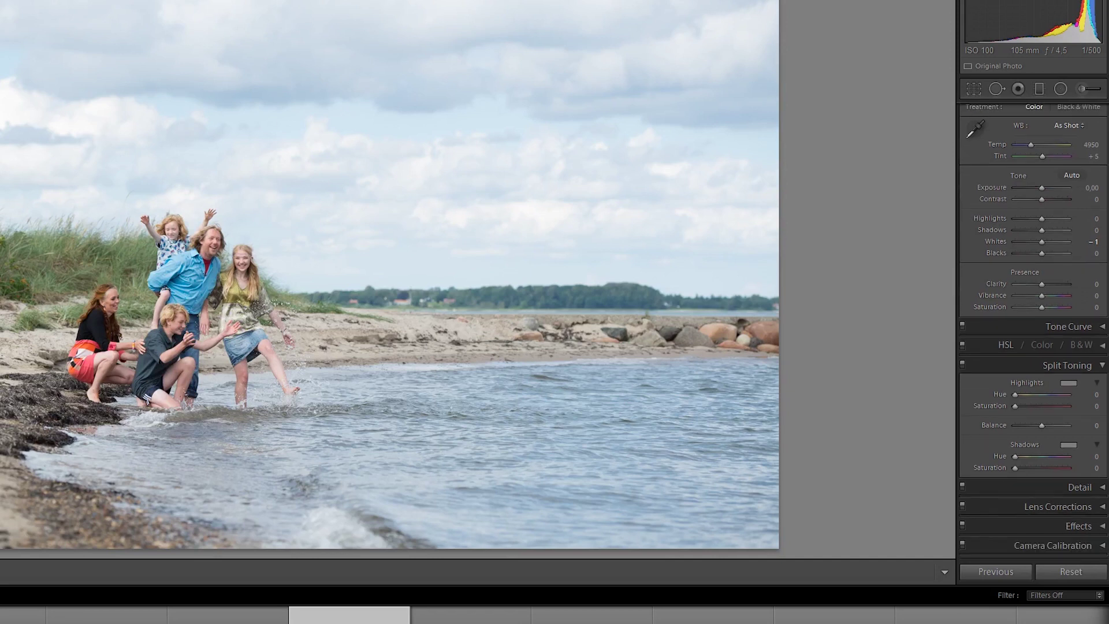